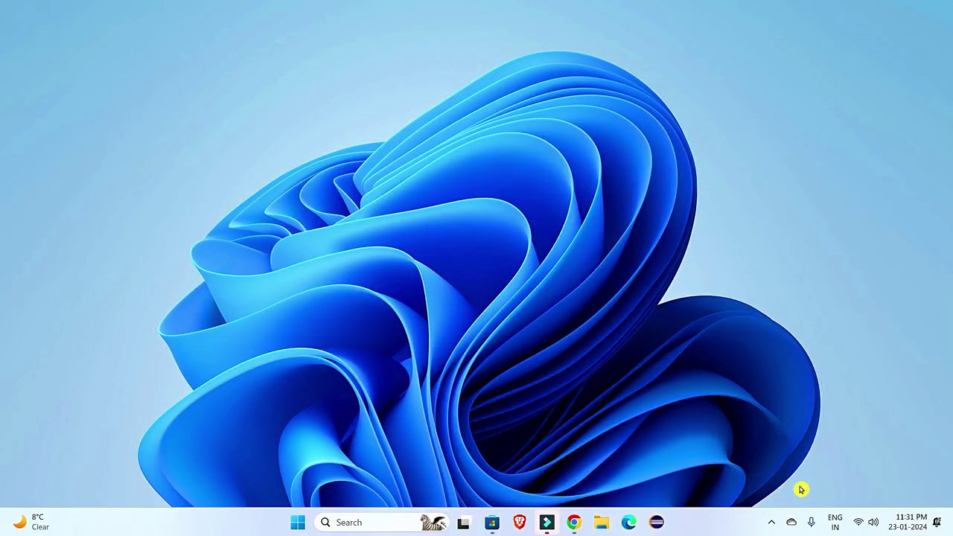
Open the connected Wi-Fi network's properties and turn on its metered connection.
click(868, 524)
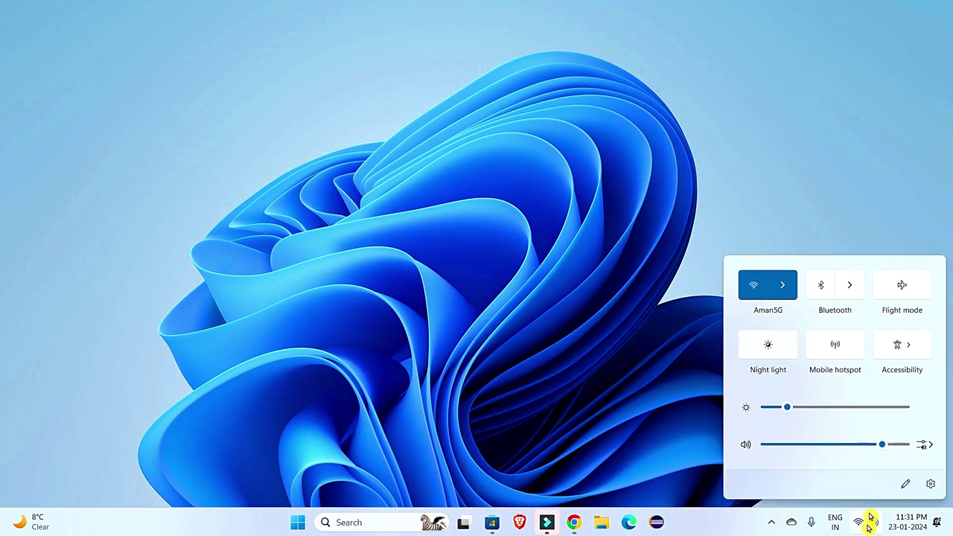
click(786, 289)
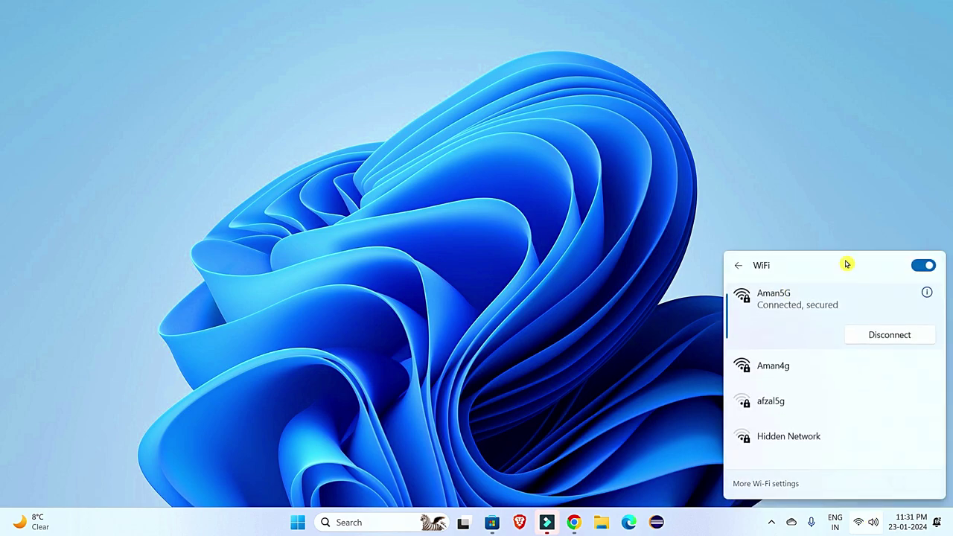
click(927, 294)
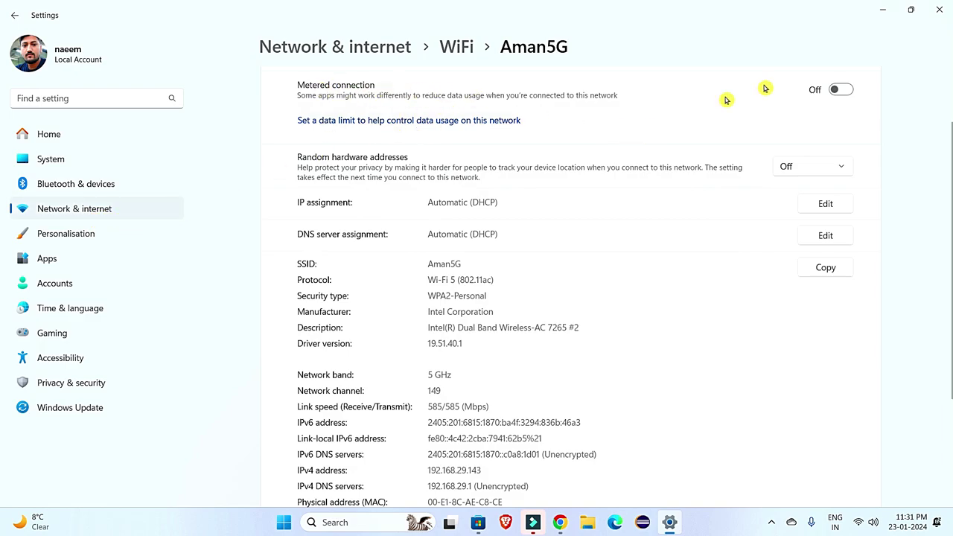
Turn on the metered connection for Ethernet 2 in the network settings and close Settings.
click(92, 209)
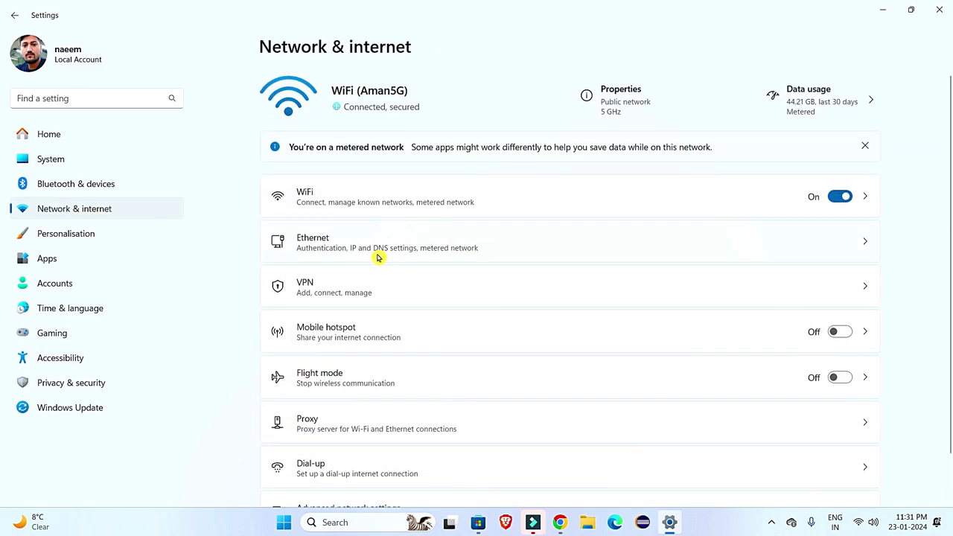
click(701, 247)
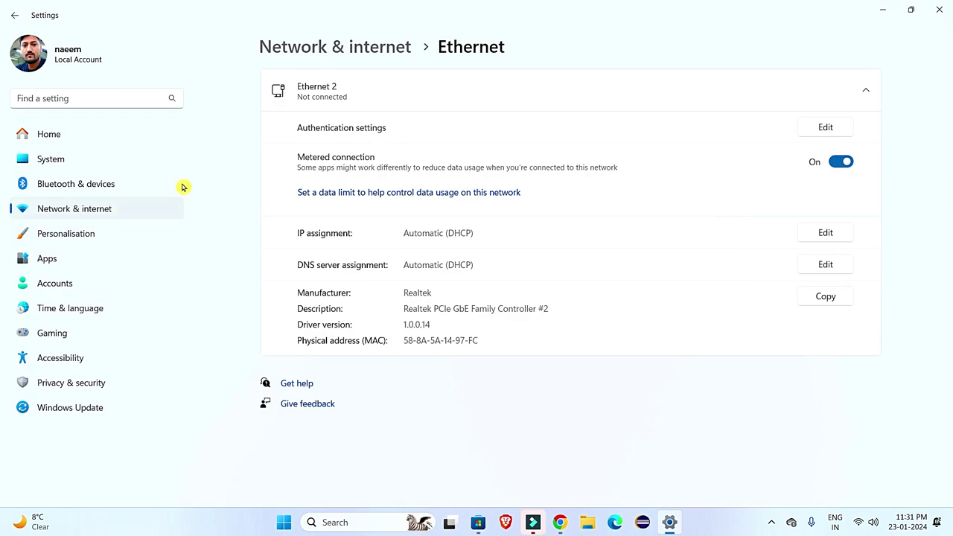
click(80, 187)
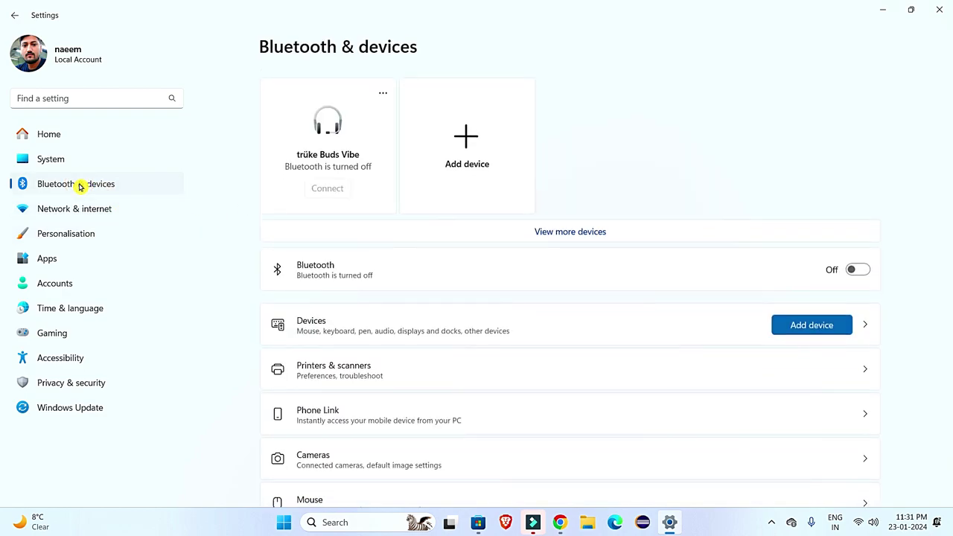
click(940, 9)
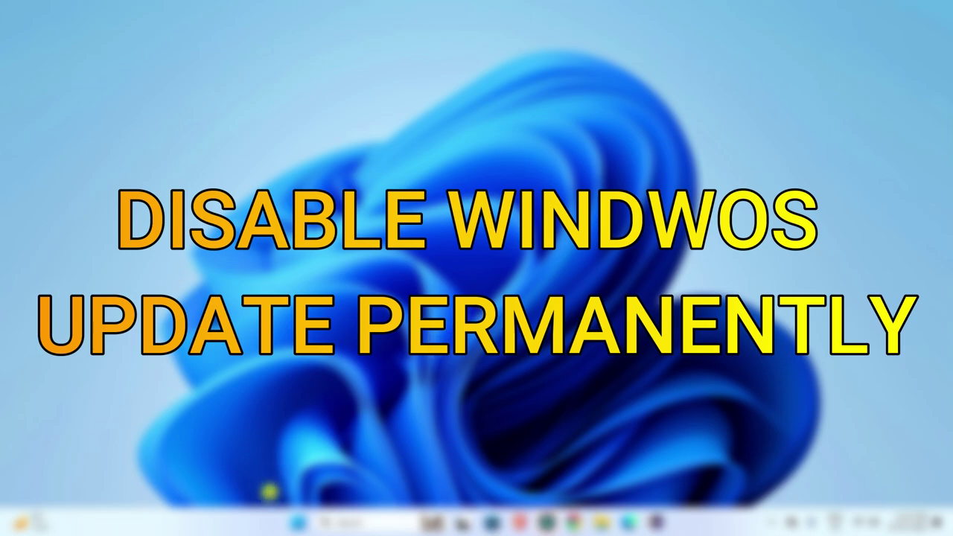
Pause Windows updates for 5 weeks in the Windows Update settings and close Settings.
click(297, 522)
right_click(298, 524)
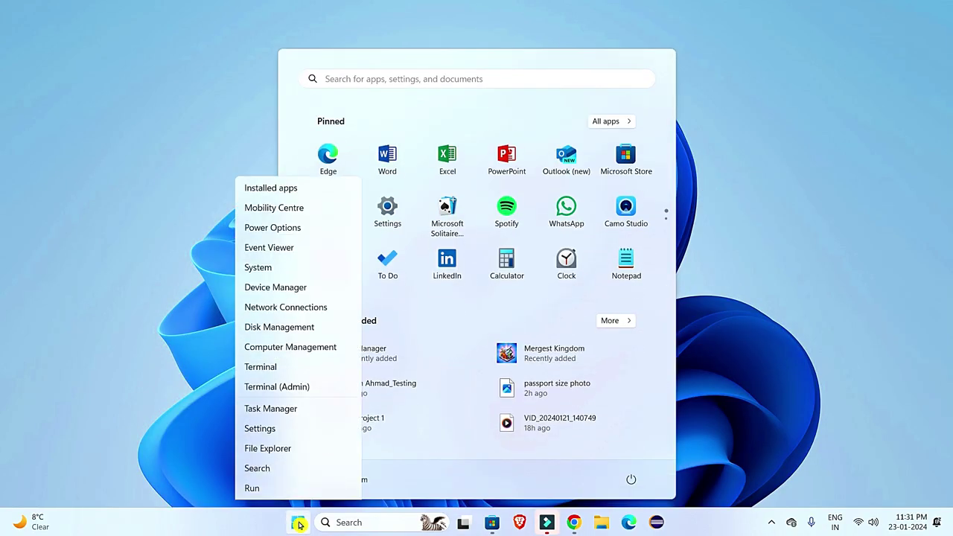
click(257, 388)
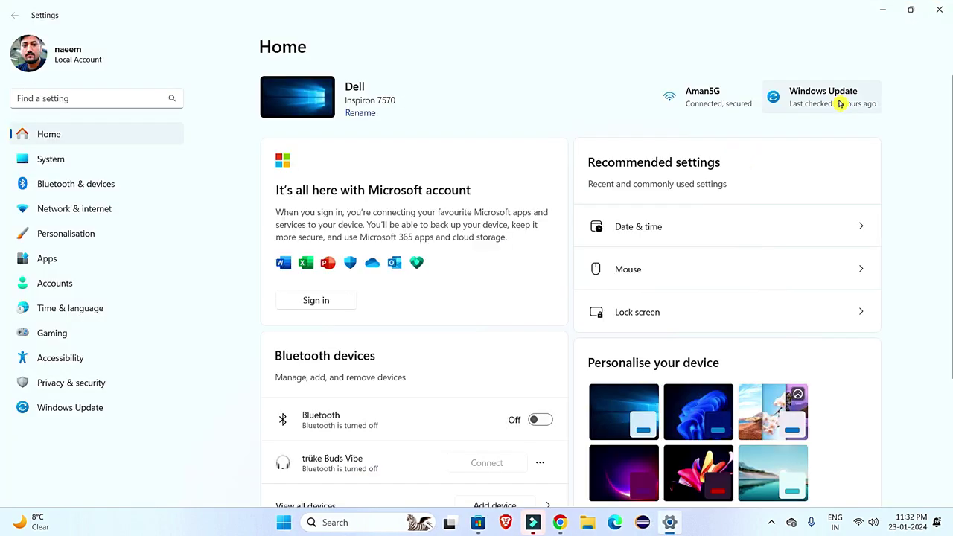
click(819, 99)
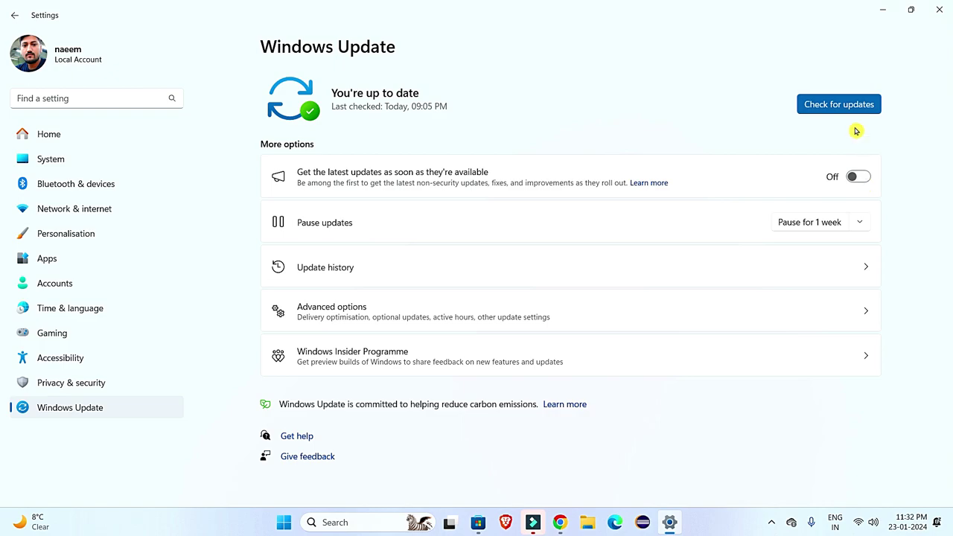
click(859, 231)
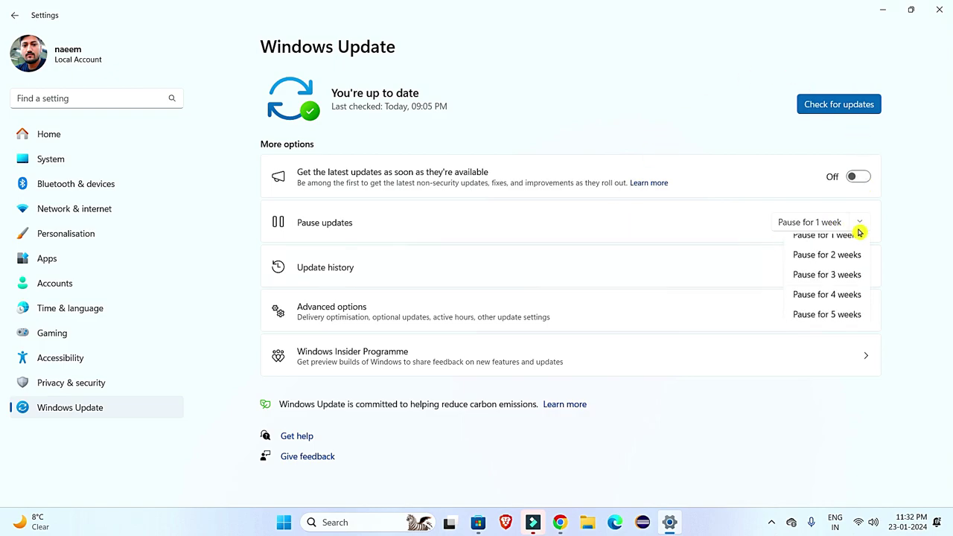
click(820, 329)
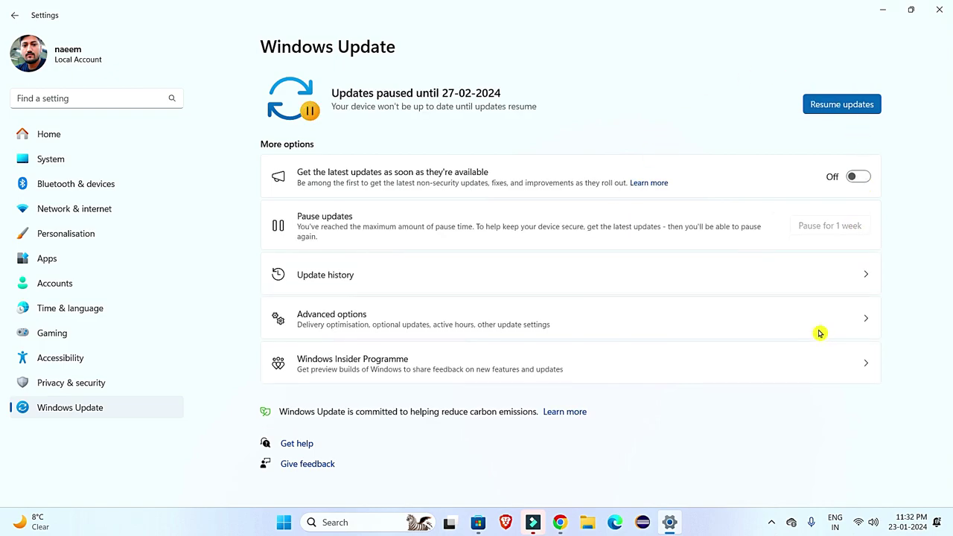
click(940, 10)
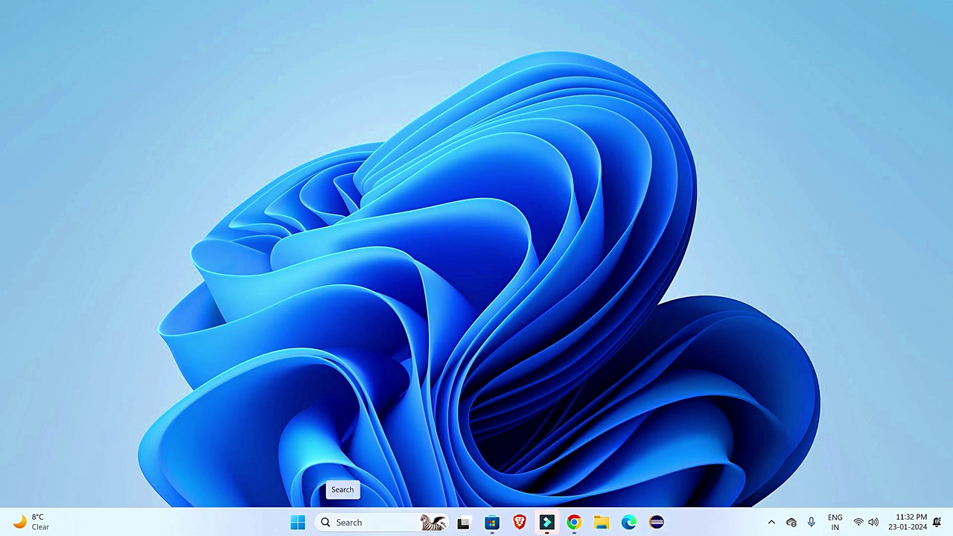
Search Windows for "services" and open the Services console.
click(342, 522)
text(services)
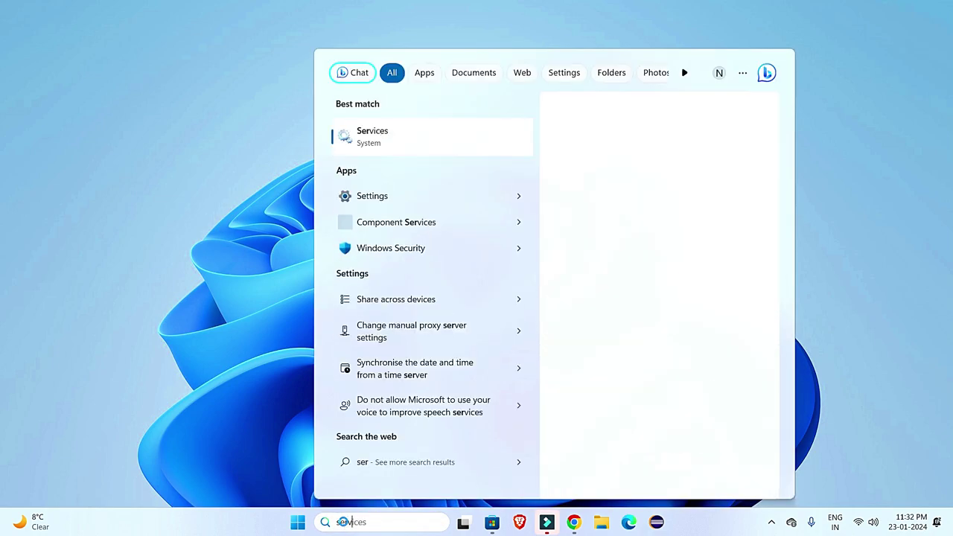
click(435, 129)
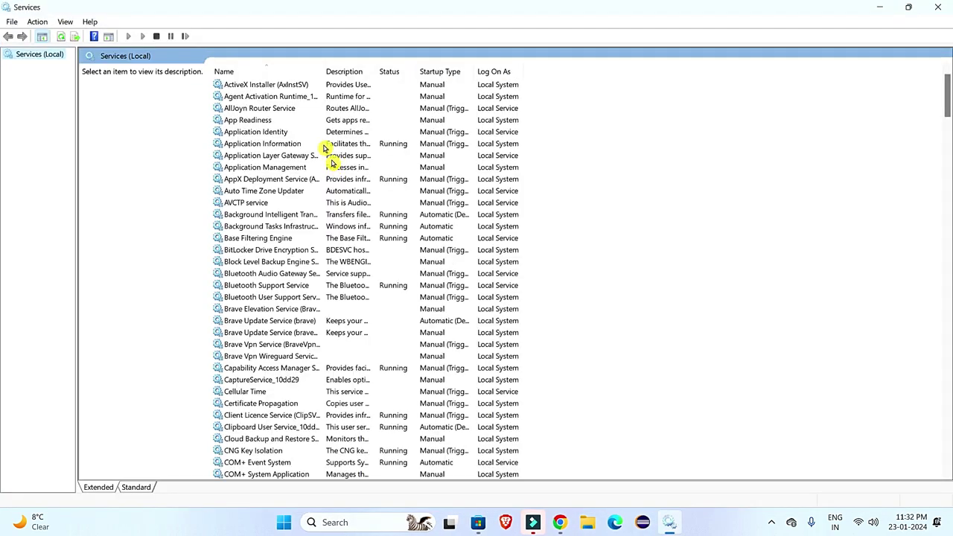
Locate and select the Windows Update service in the list of local services.
click(263, 86)
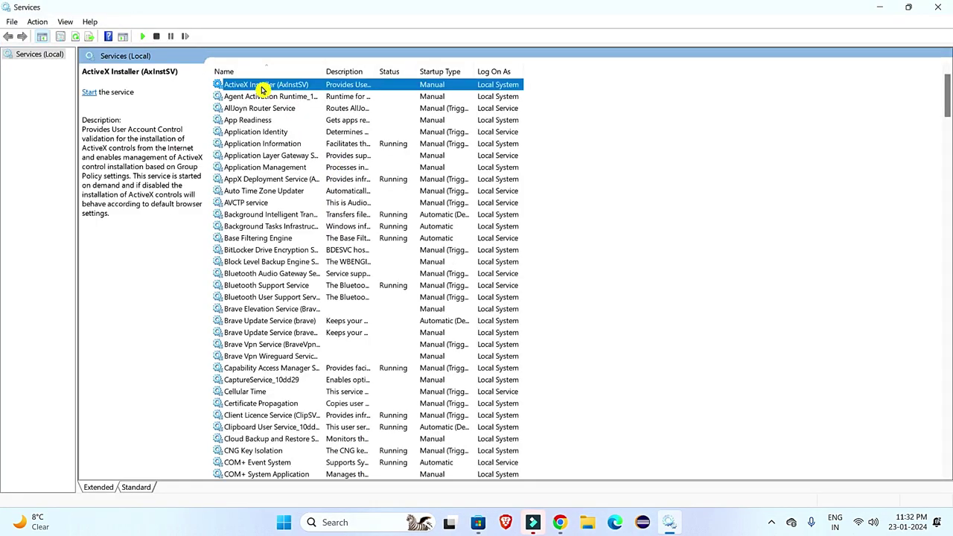
key(w)
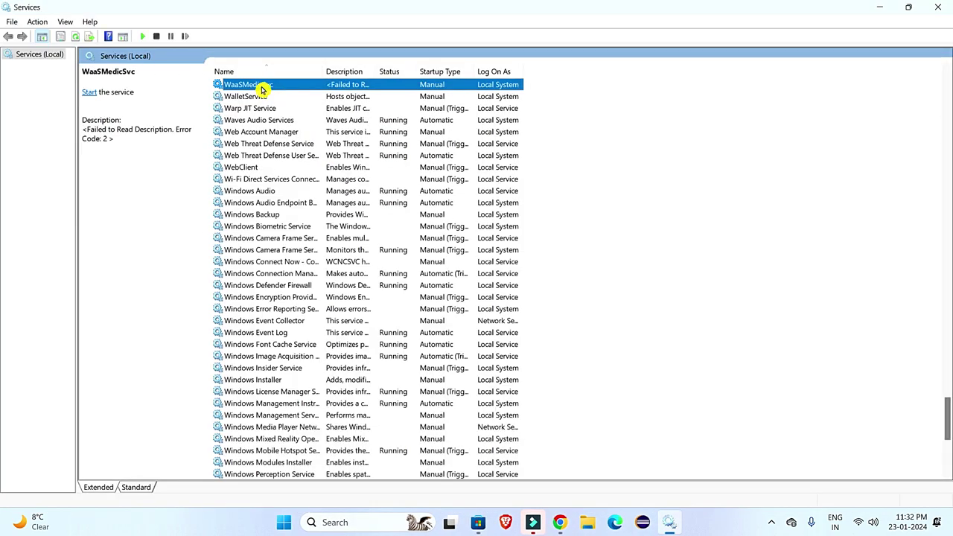
key(Down)
key(Down)
key(Down)
key(Down)
key(Down)
key(Down)
key(Down)
key(Down)
key(Down)
key(Down)
key(Down)
key(Down)
key(Down)
key(Down)
key(Down)
key(Down)
key(Down)
key(Down)
key(Down)
key(Down)
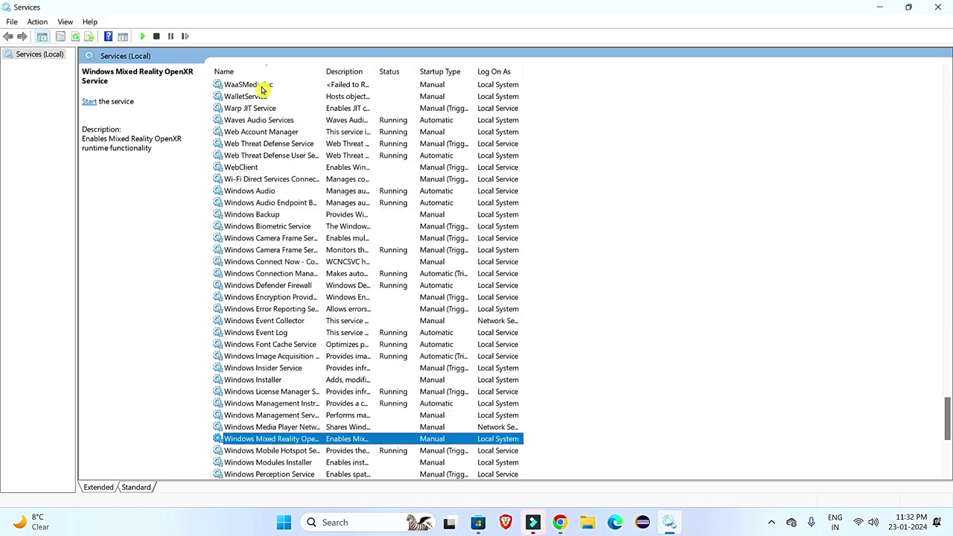
key(Down)
key(Down)
key(Down)
key(Down)
key(Down)
key(Down)
key(Down)
key(Down)
key(Down)
key(Down)
key(Down)
key(Down)
key(Down)
key(Down)
key(Down)
key(Down)
key(Down)
key(Down)
key(Down)
key(Up)
key(Up)
key(Up)
key(Up)
key(Up)
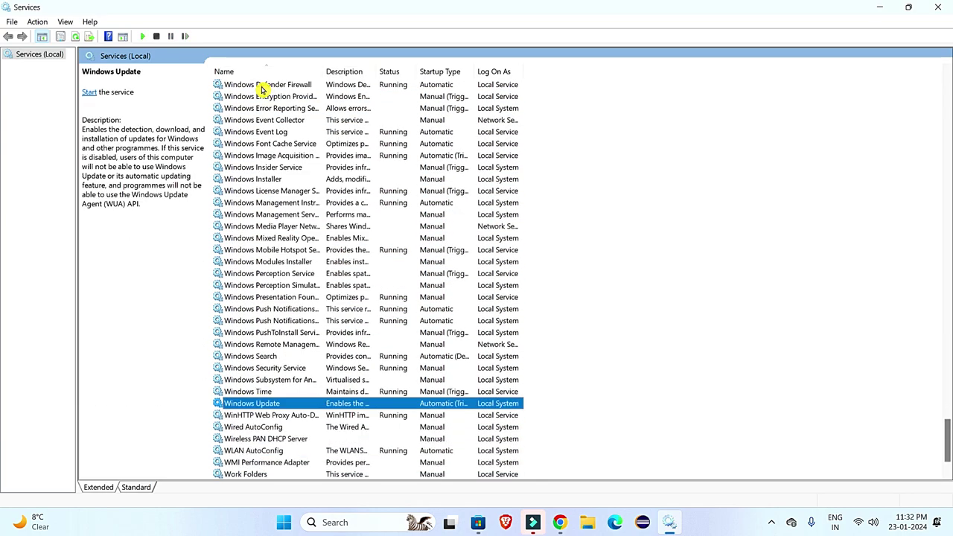
Set the Windows Update service's startup type to Disabled in its properties and apply the change.
double_click(305, 404)
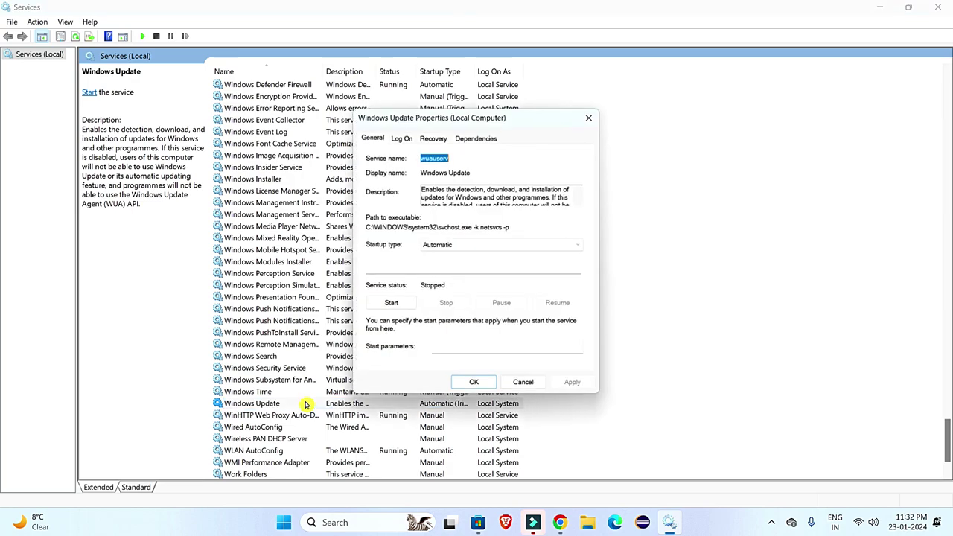
drag(474, 116, 559, 106)
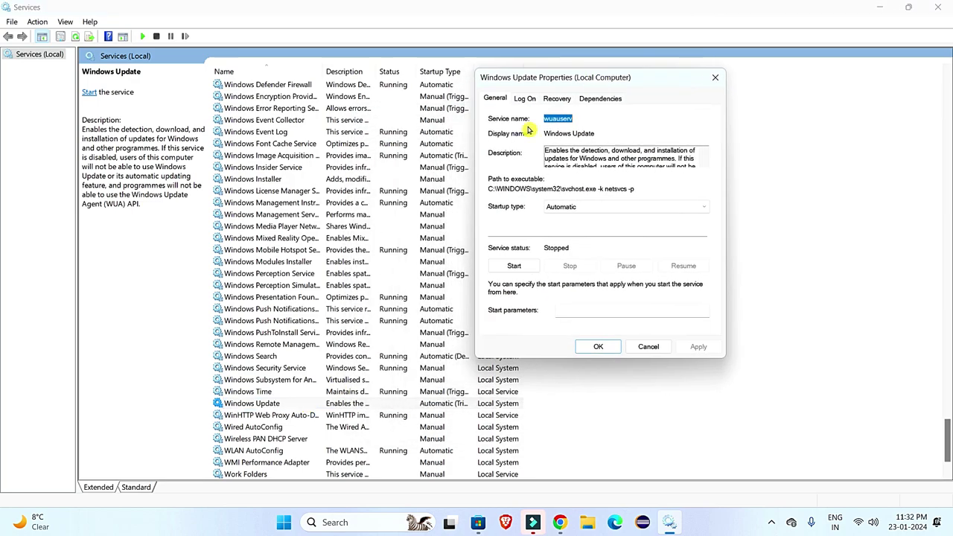
click(634, 208)
click(586, 245)
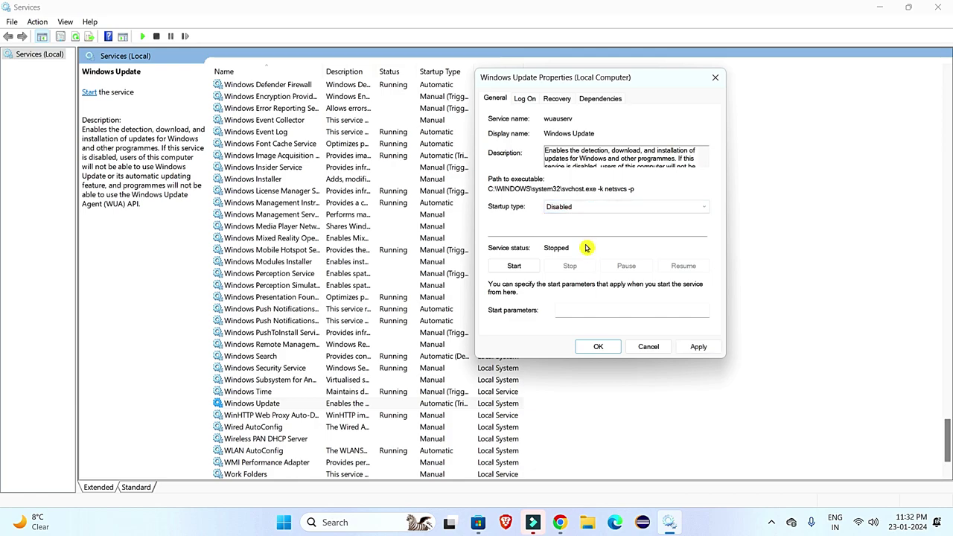
click(688, 347)
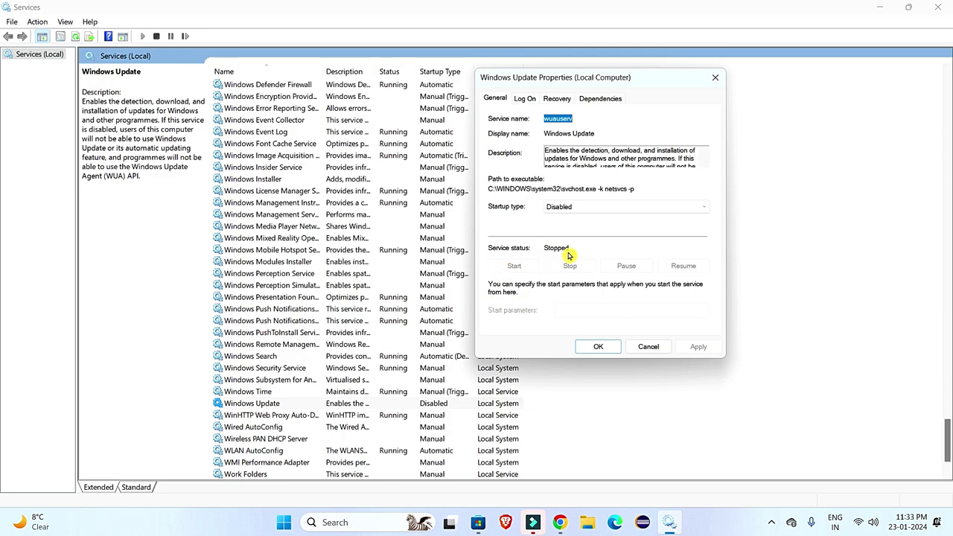
click(598, 346)
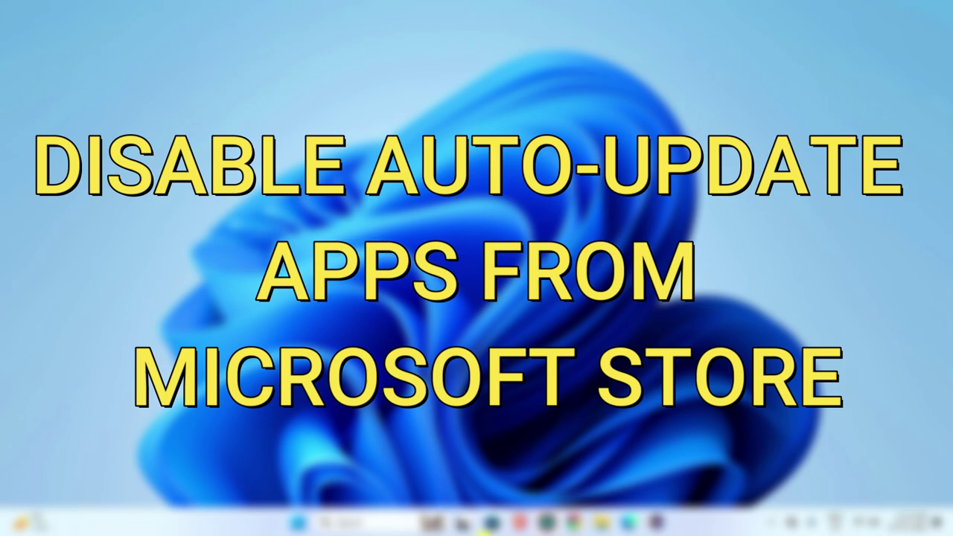
Switch to Microsoft Store, turn off automatic app updates, purchase sign-in and video autoplay in its settings, and return to the desktop.
click(491, 522)
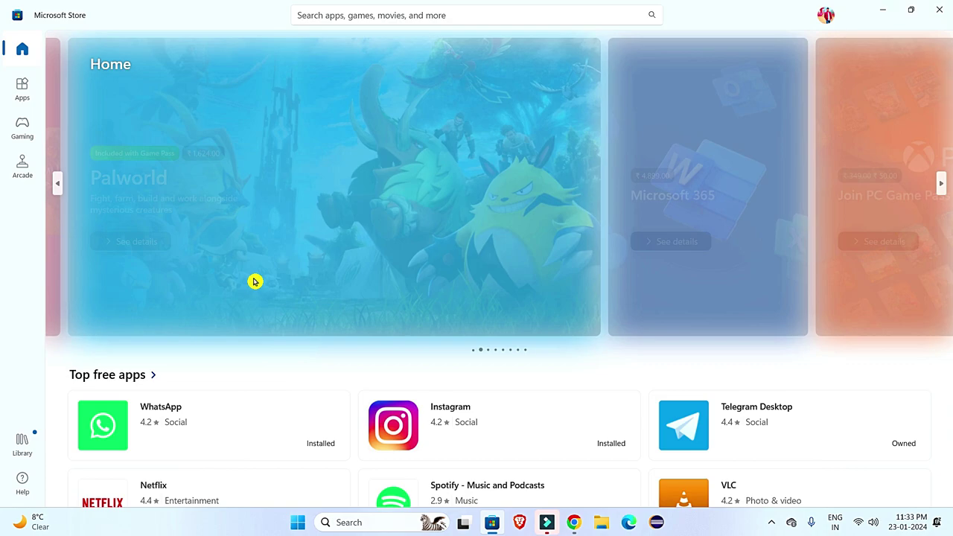
click(826, 14)
click(694, 157)
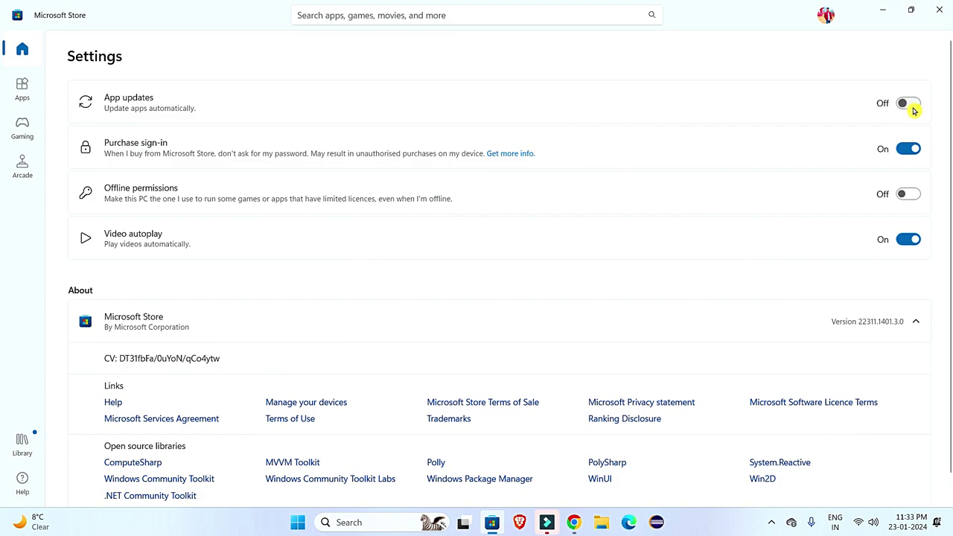
click(913, 150)
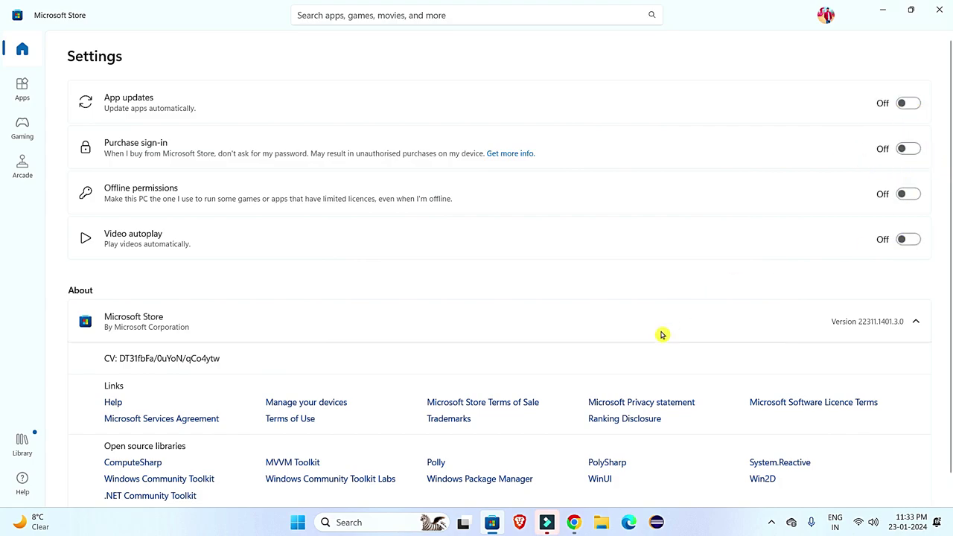
scroll(662, 335, down, 1)
key(super+d)
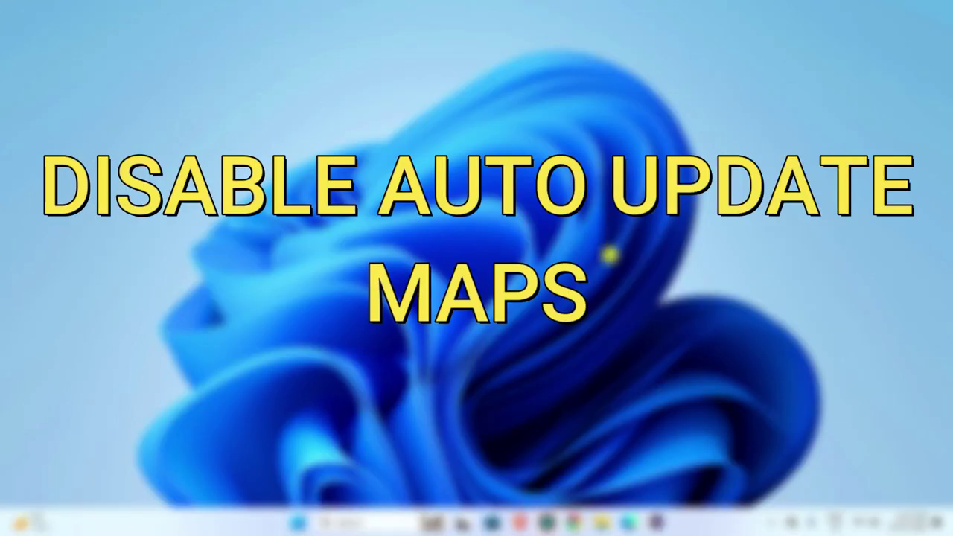
In the offline maps settings, disable automatic map updates when plugged in and on Wi-Fi, and return to the Apps settings.
right_click(298, 522)
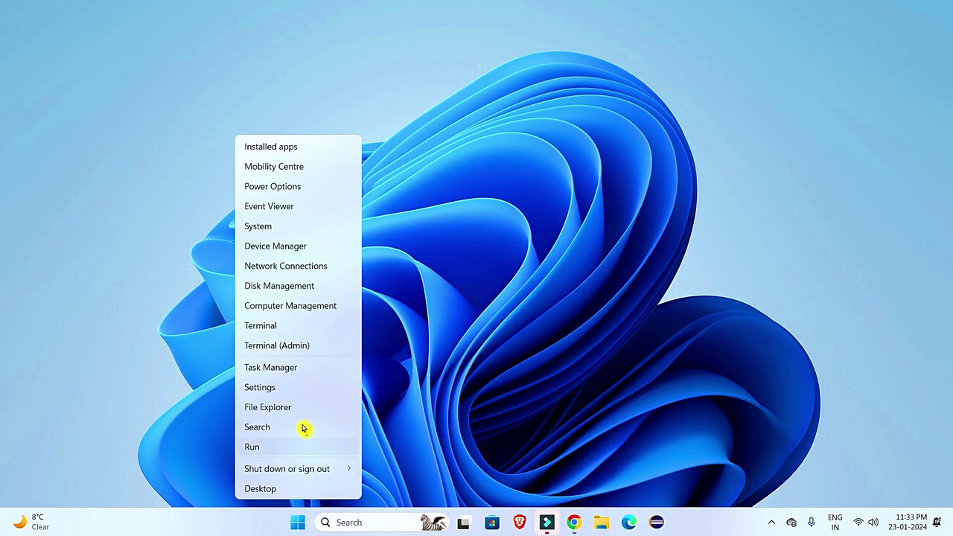
click(283, 395)
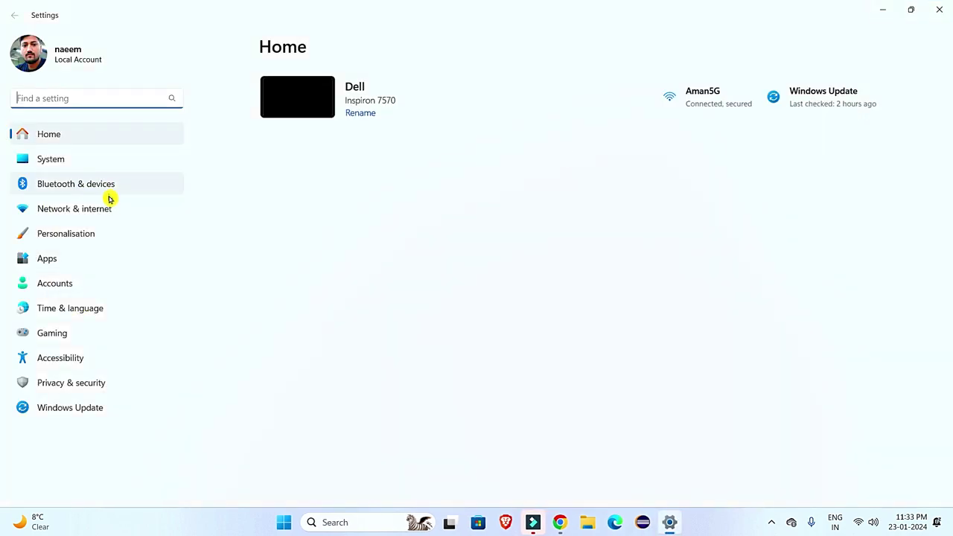
click(40, 262)
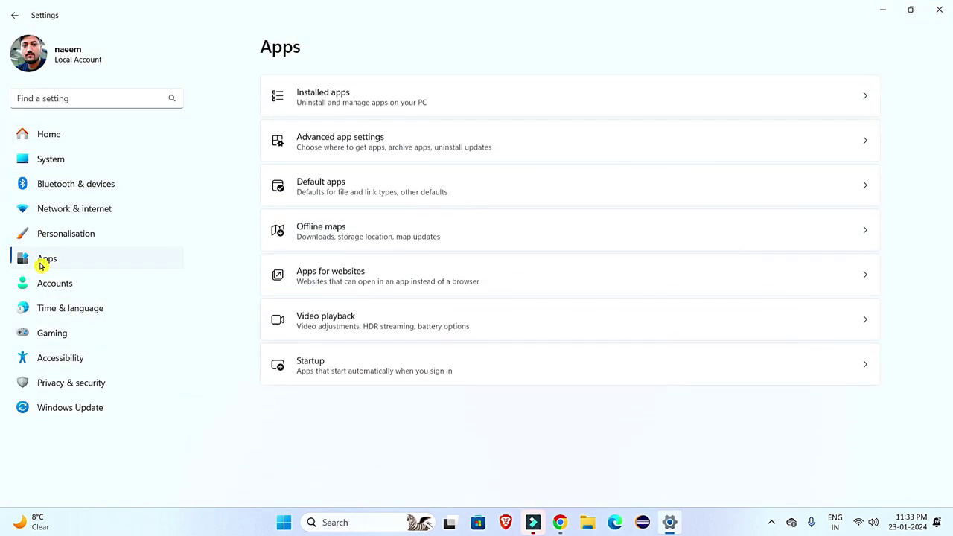
click(413, 227)
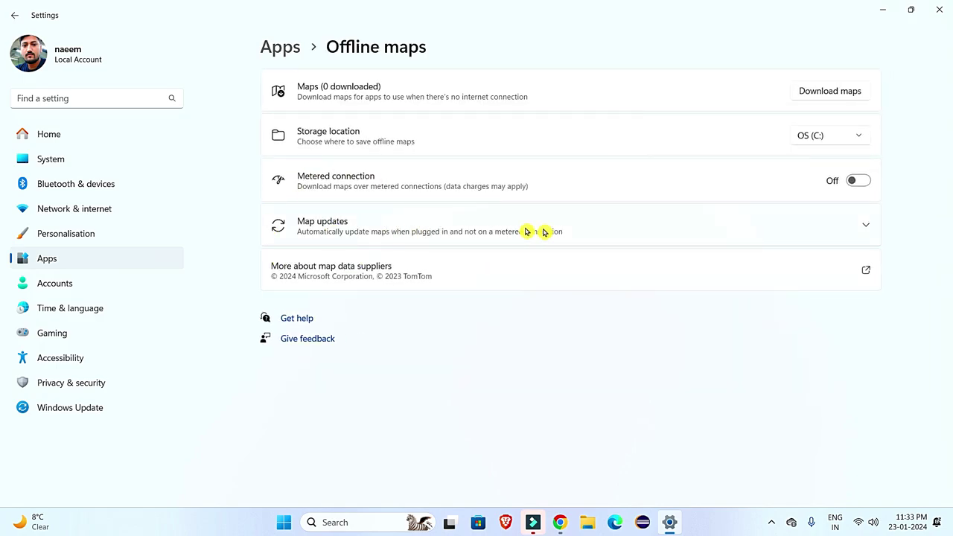
click(835, 237)
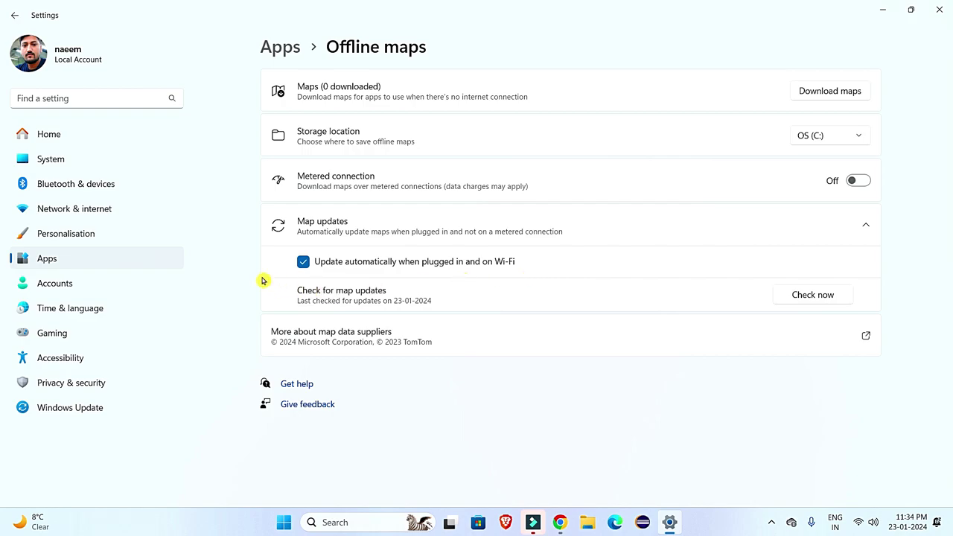
click(303, 265)
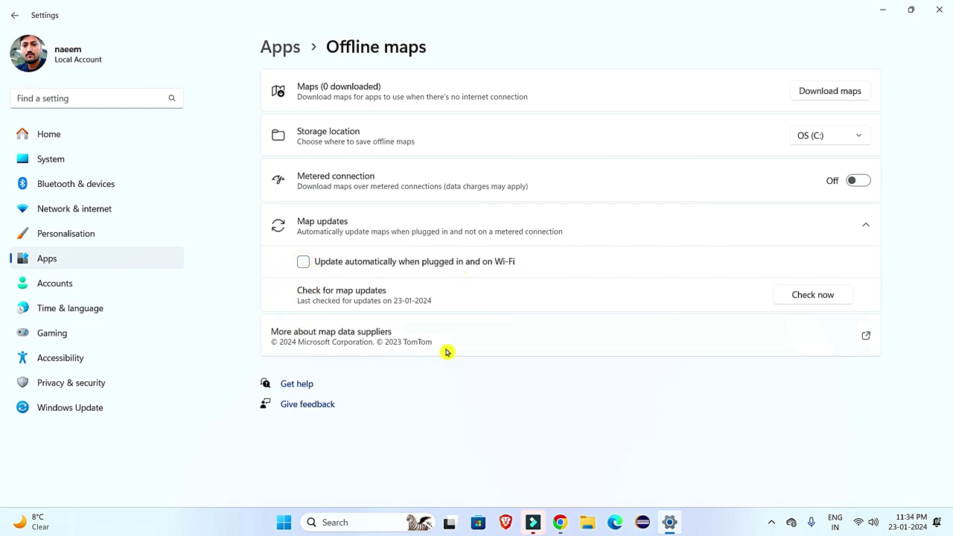
click(83, 258)
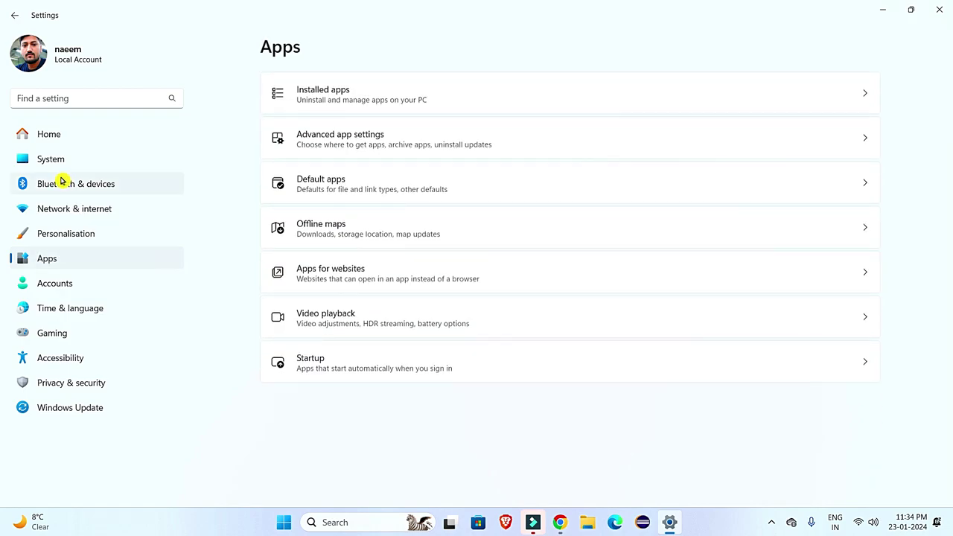
In Adobe Express's advanced options among the installed apps, set its background permission to Never and close Settings.
click(371, 105)
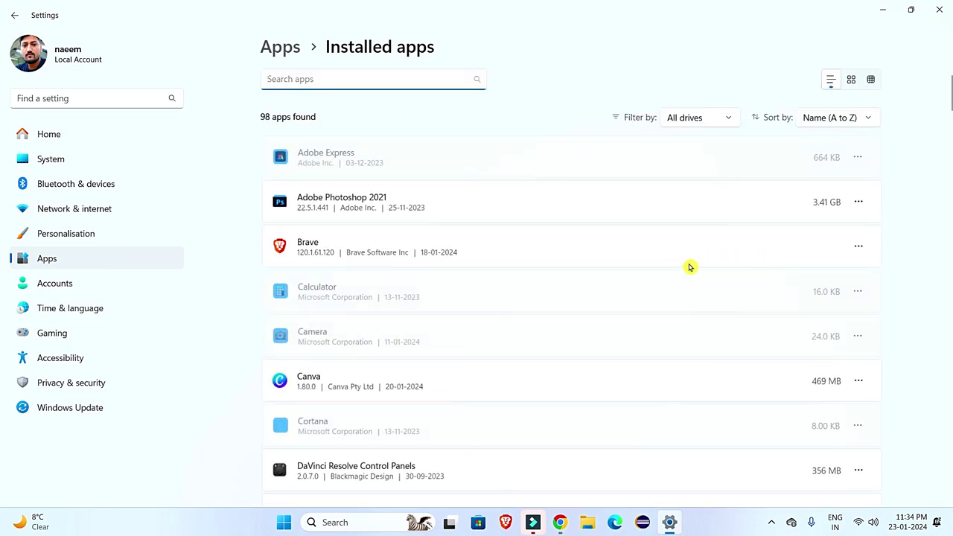
click(859, 158)
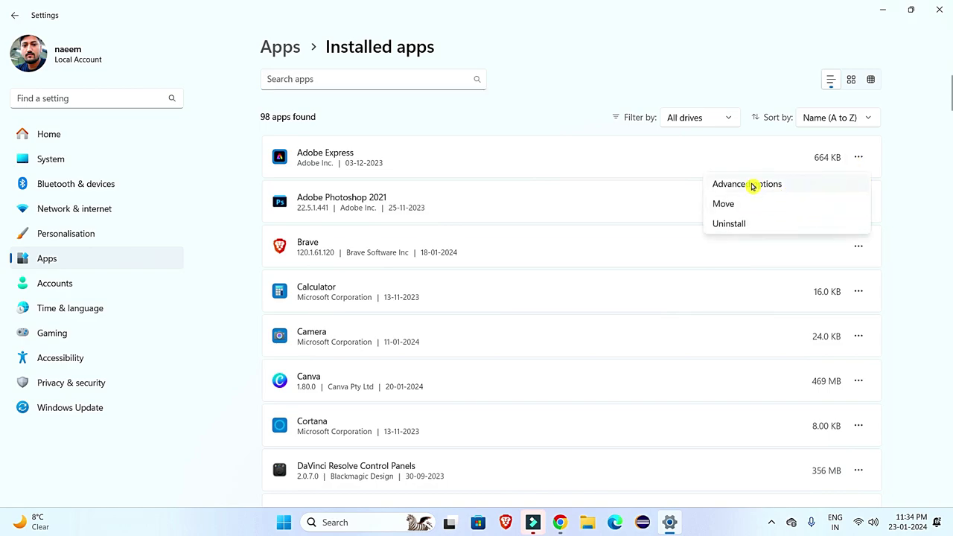
click(753, 186)
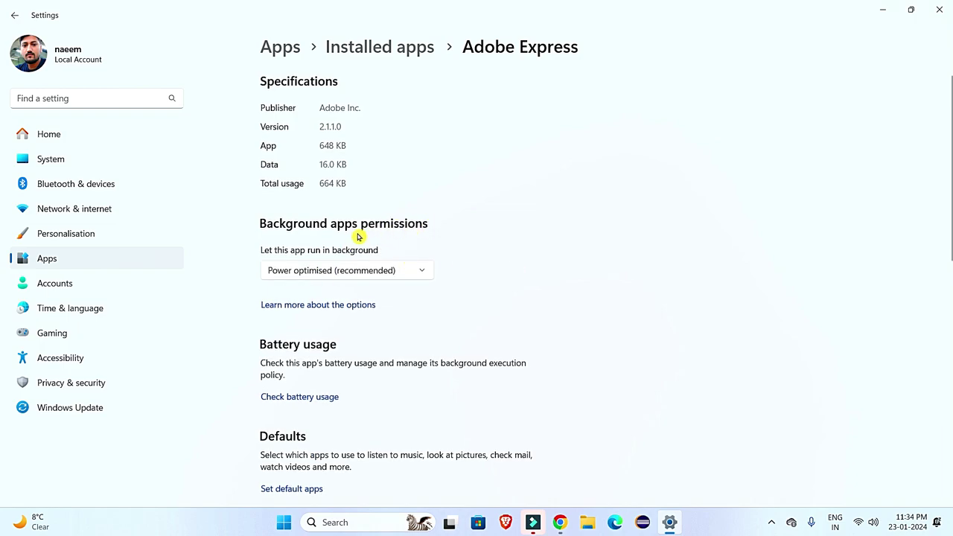
click(412, 271)
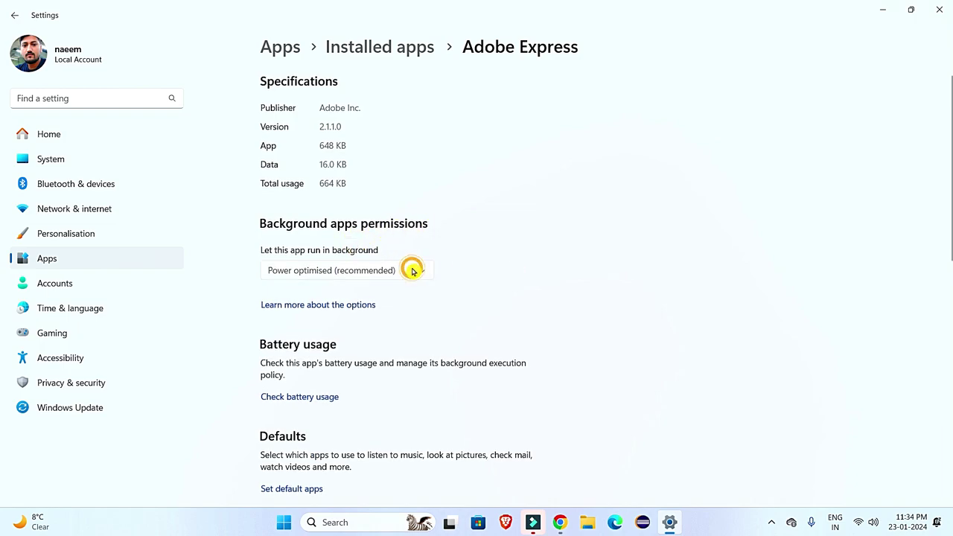
click(297, 303)
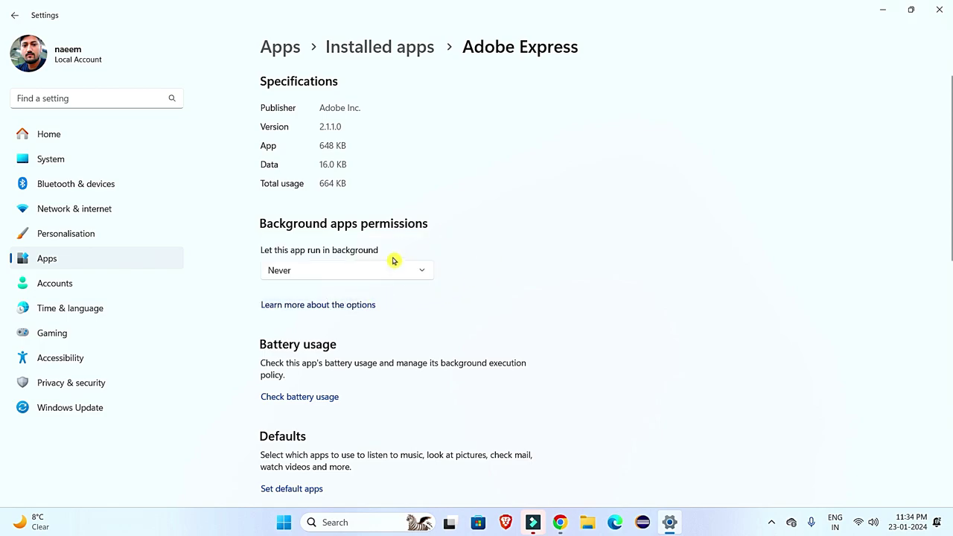
click(940, 10)
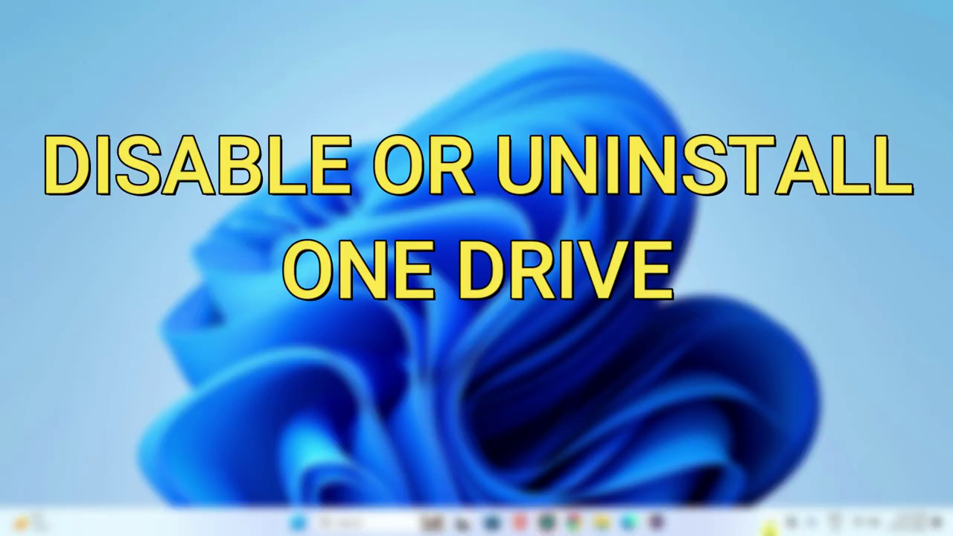
click(771, 522)
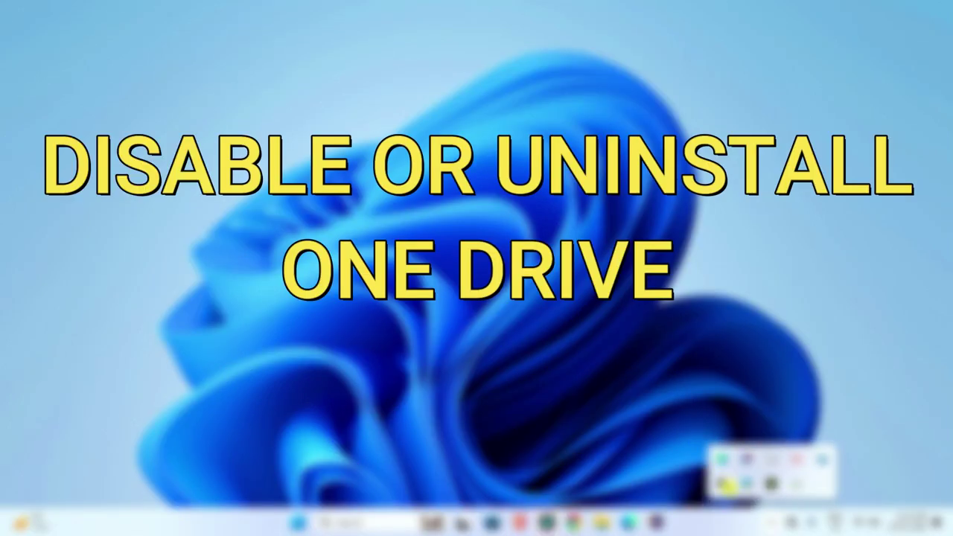
click(747, 485)
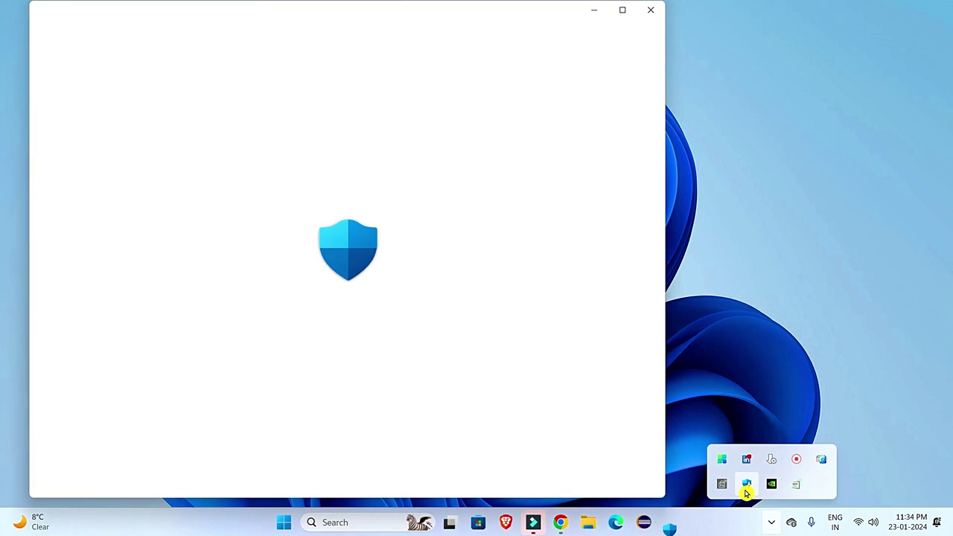
click(652, 17)
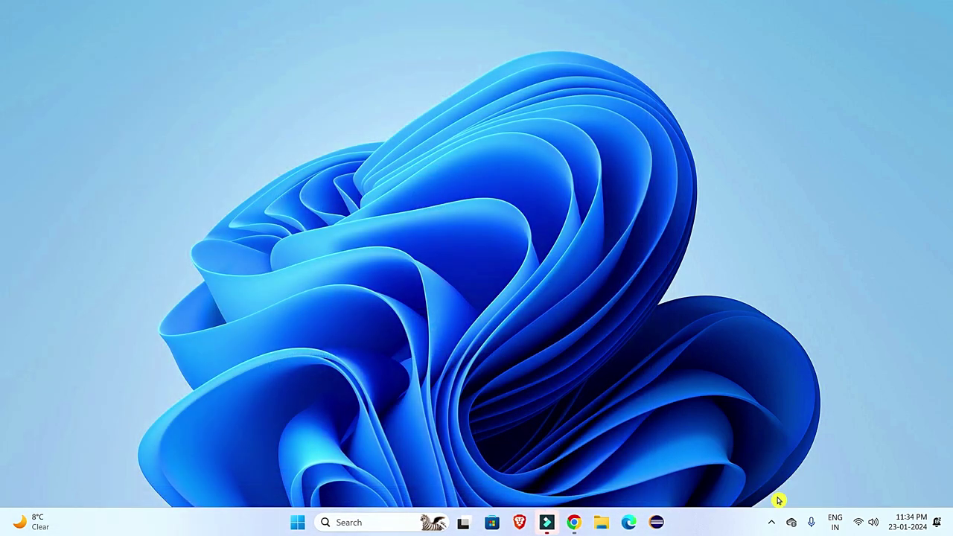
Check OneDrive's sync status and its settings options, including Quit OneDrive, and dismiss them without choosing any.
click(774, 525)
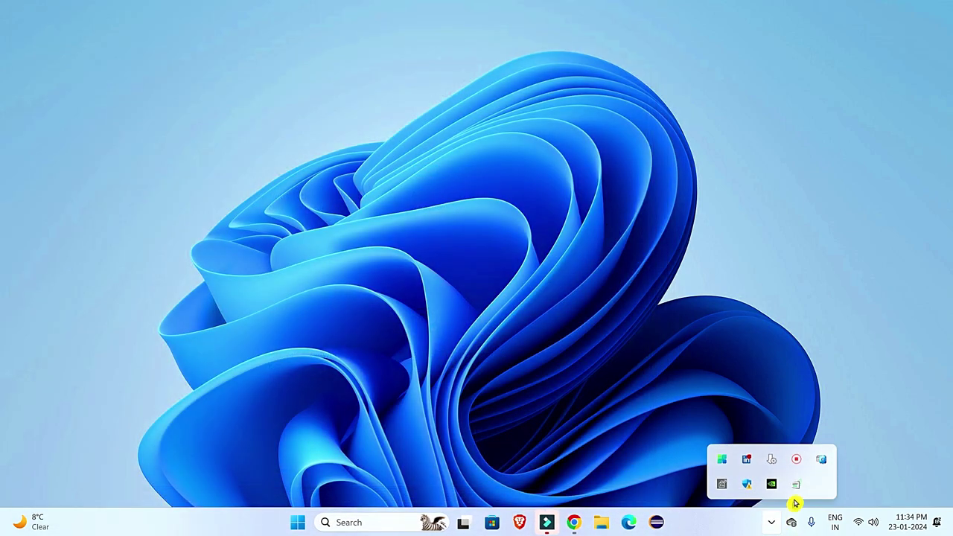
click(794, 523)
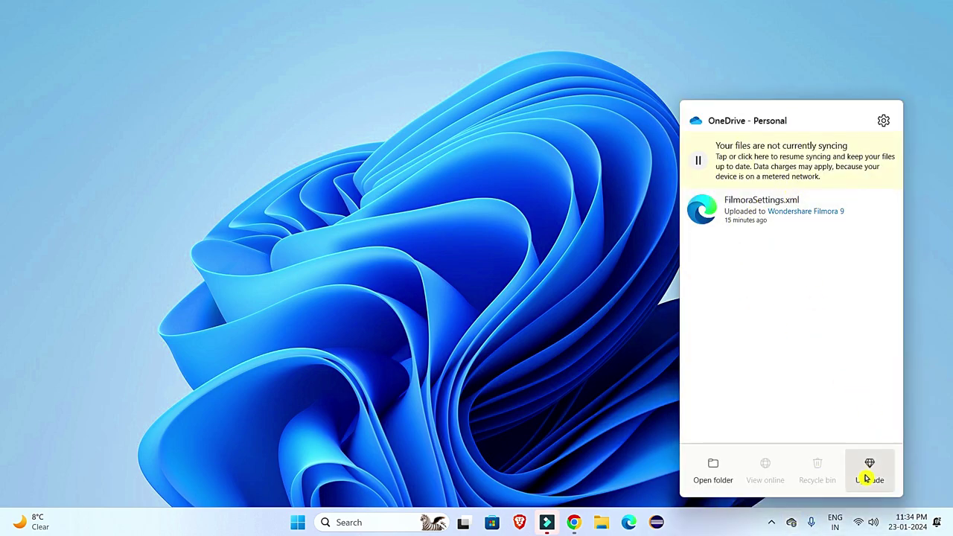
click(883, 124)
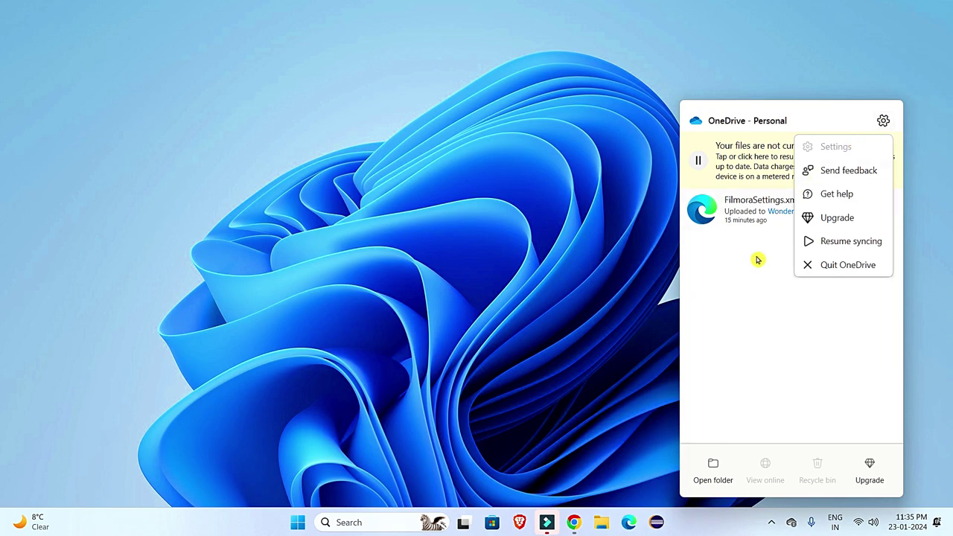
click(502, 331)
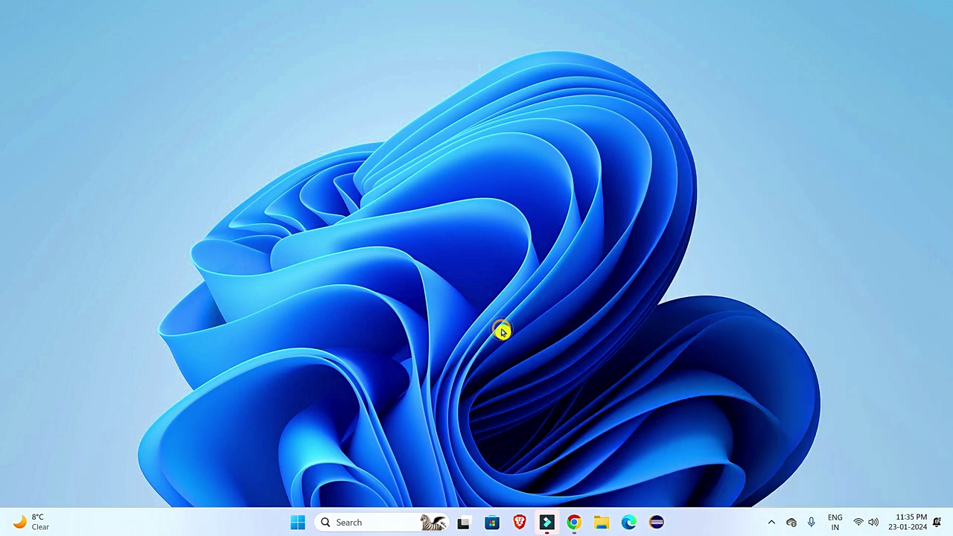
Search for "one d", follow OneDrive's uninstall option to the installed apps list, and view the available actions for Microsoft OneDrive.
click(350, 522)
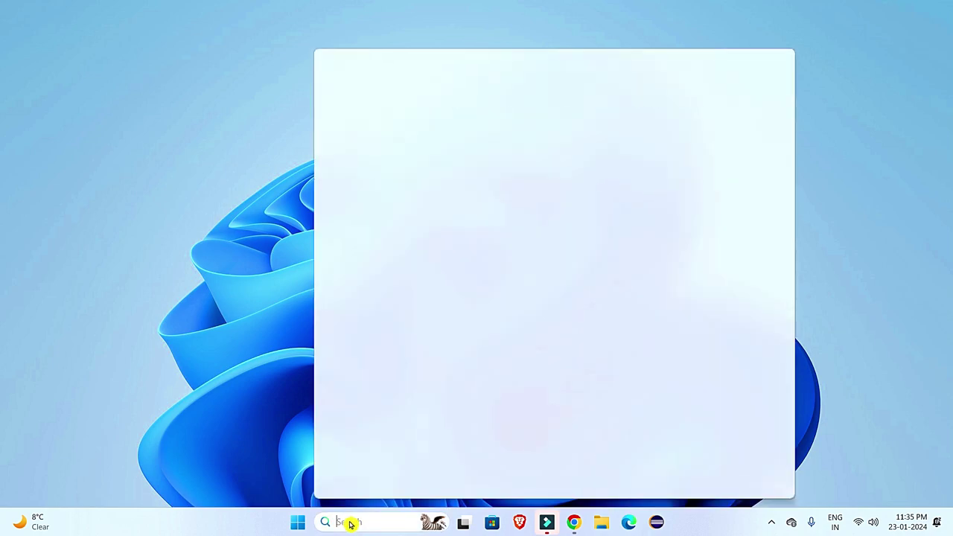
text(one d)
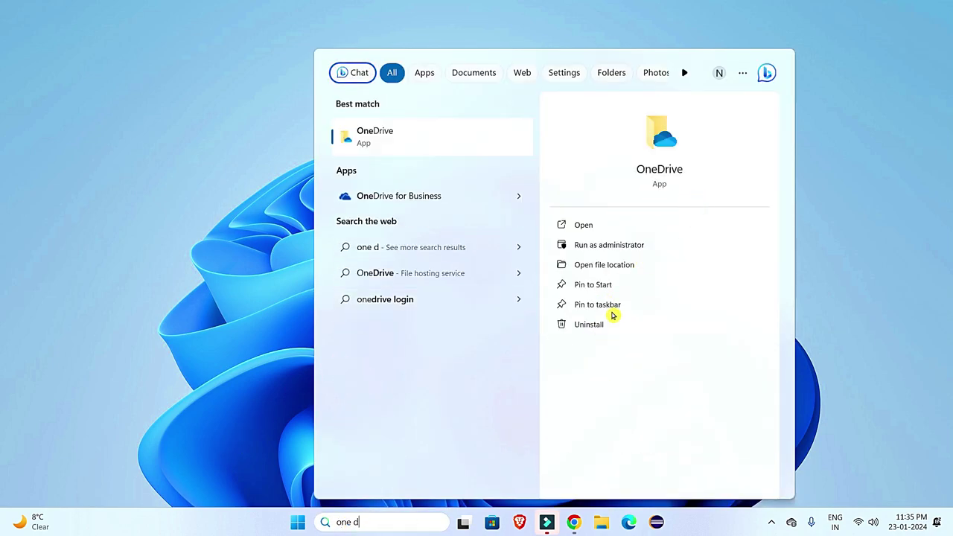
click(604, 324)
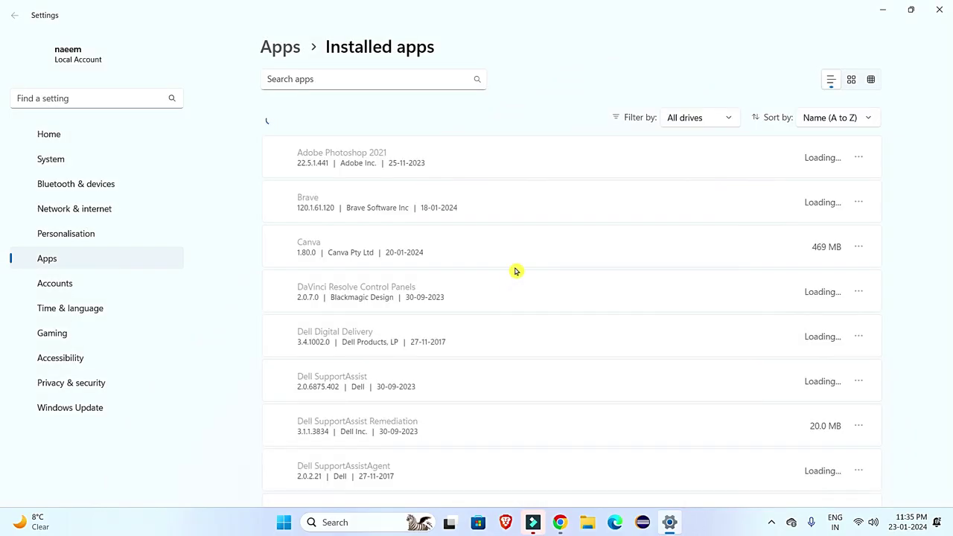
scroll(486, 267, down, 2)
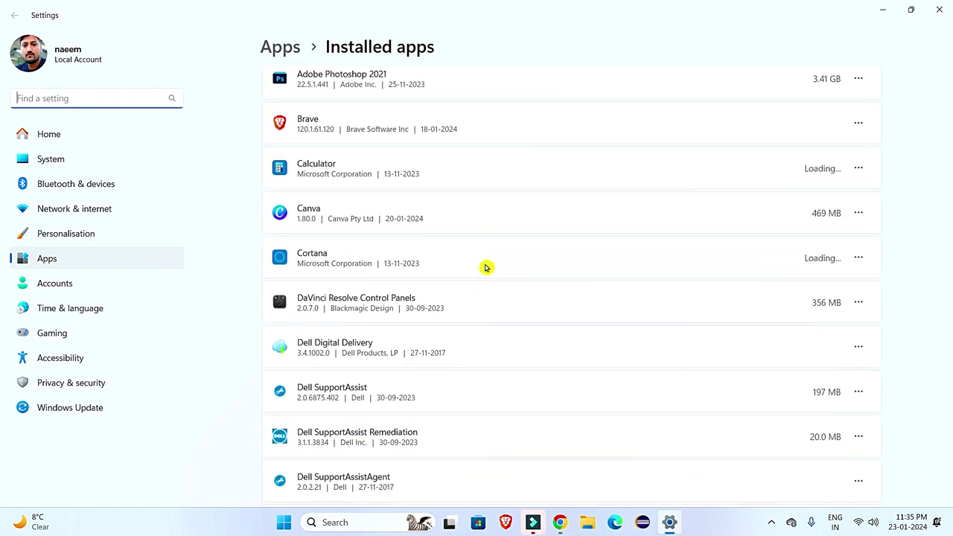
scroll(486, 267, down, 2)
scroll(486, 293, down, 3)
scroll(598, 278, down, 1)
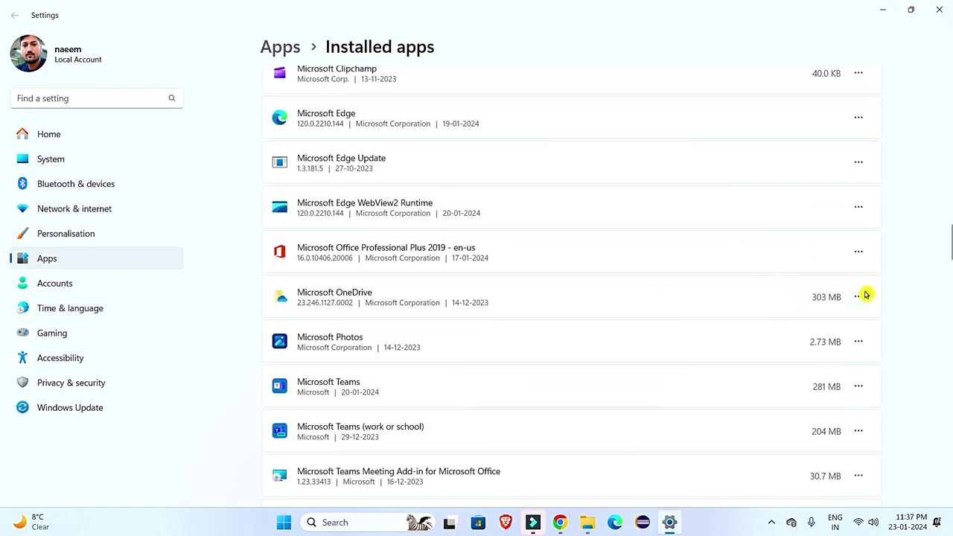
click(859, 298)
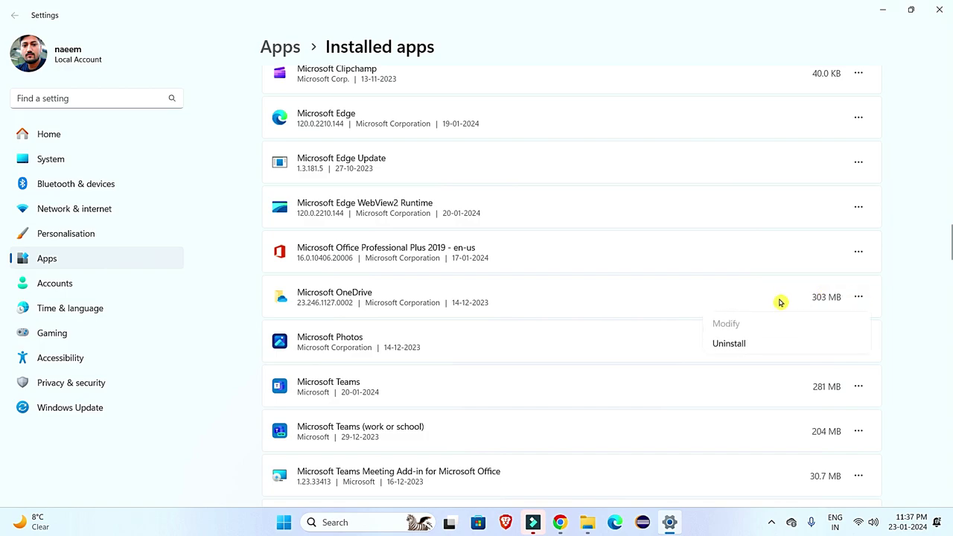
click(606, 402)
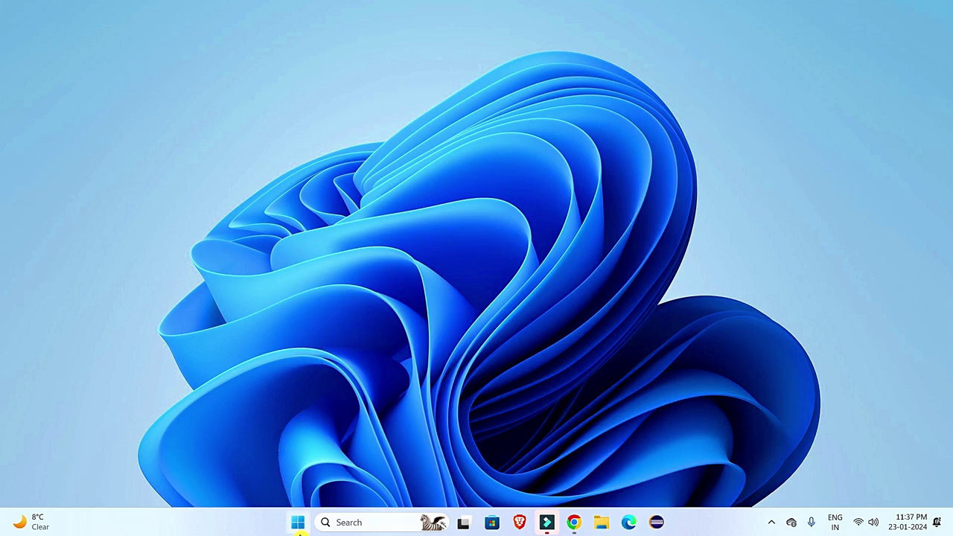
Switch to Task Manager and disable OneDrive in the list of startup apps.
right_click(298, 525)
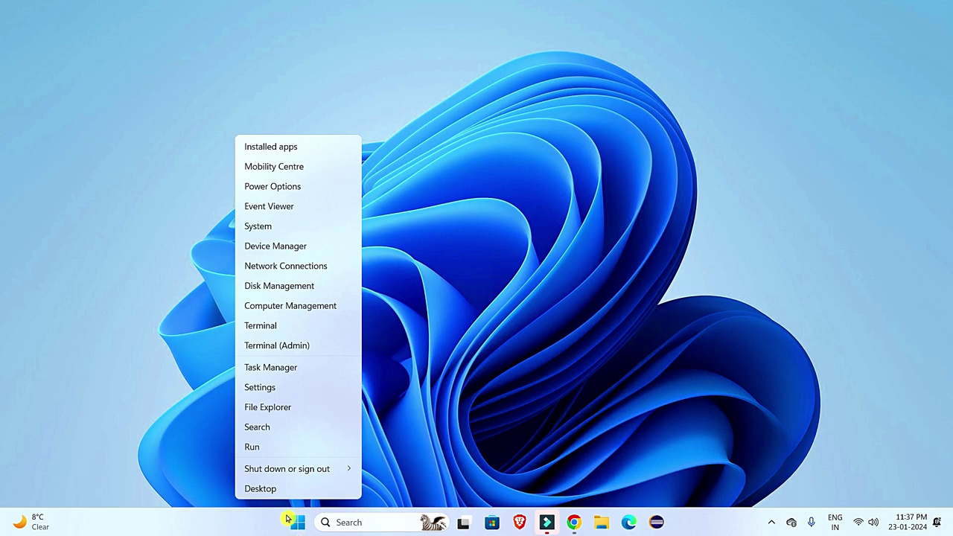
click(276, 372)
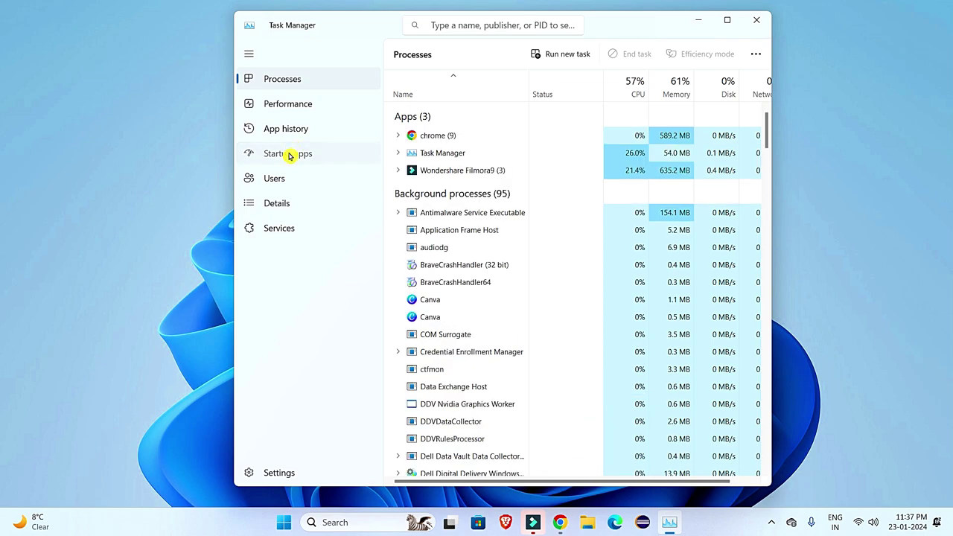
click(288, 155)
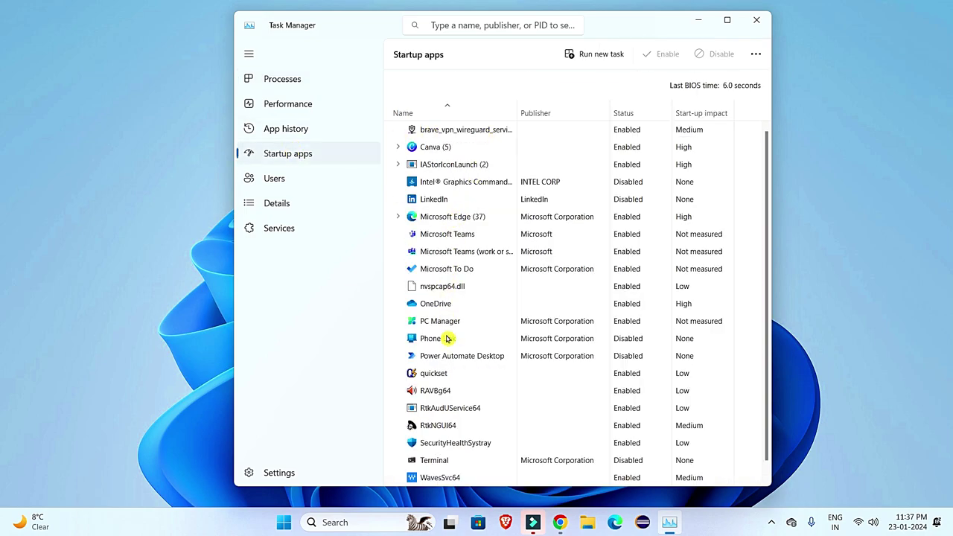
scroll(471, 153, down, 1)
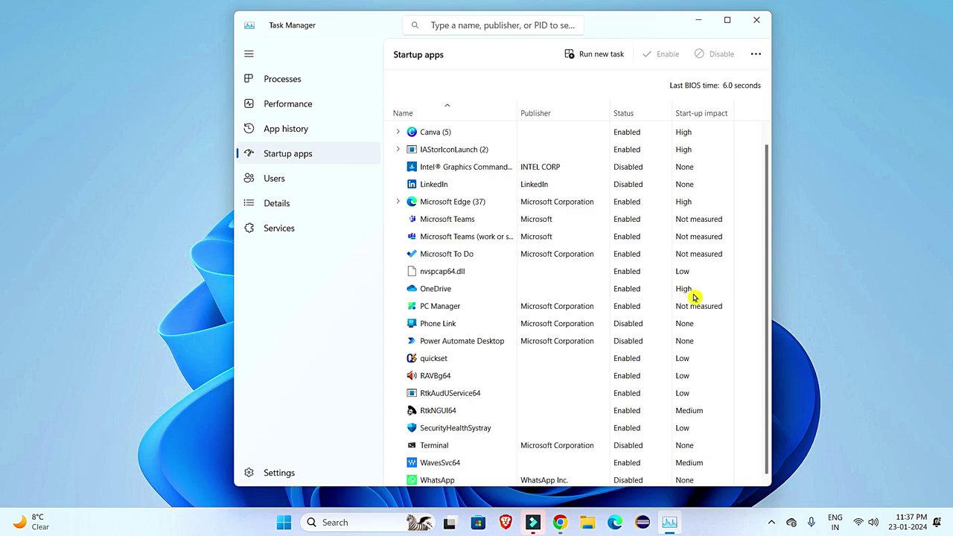
right_click(633, 291)
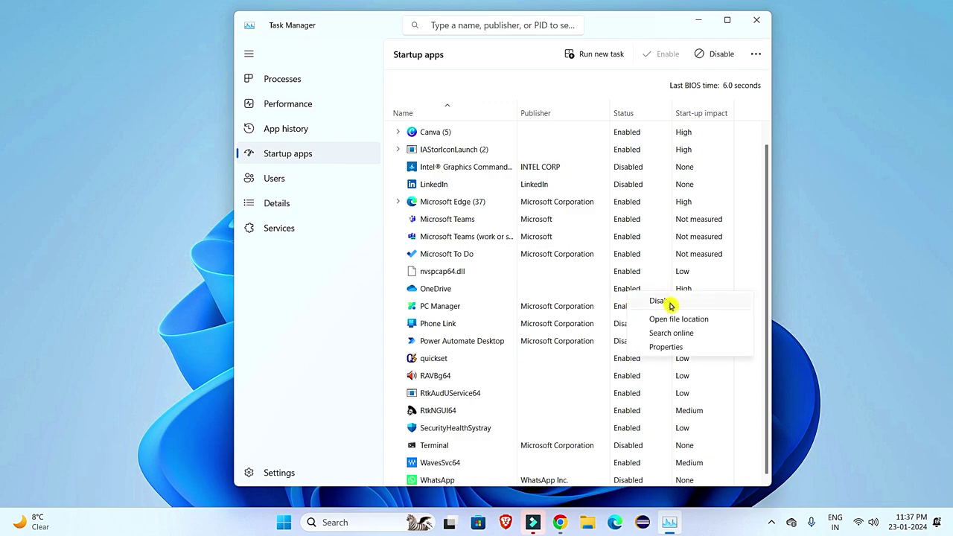
click(667, 301)
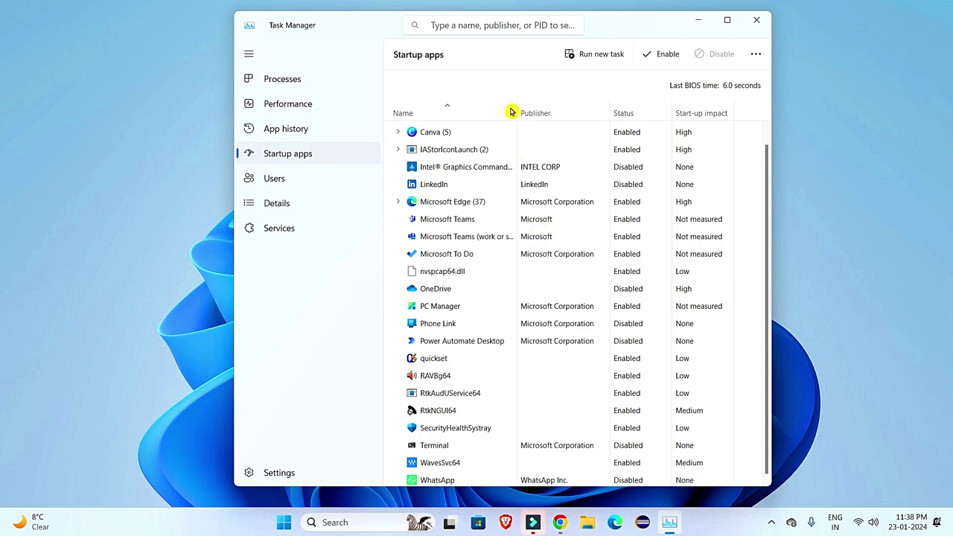
Disable Microsoft Teams, Microsoft Teams (work or school) and Microsoft To Do as startup apps and close Task Manager.
scroll(488, 394, down, 1)
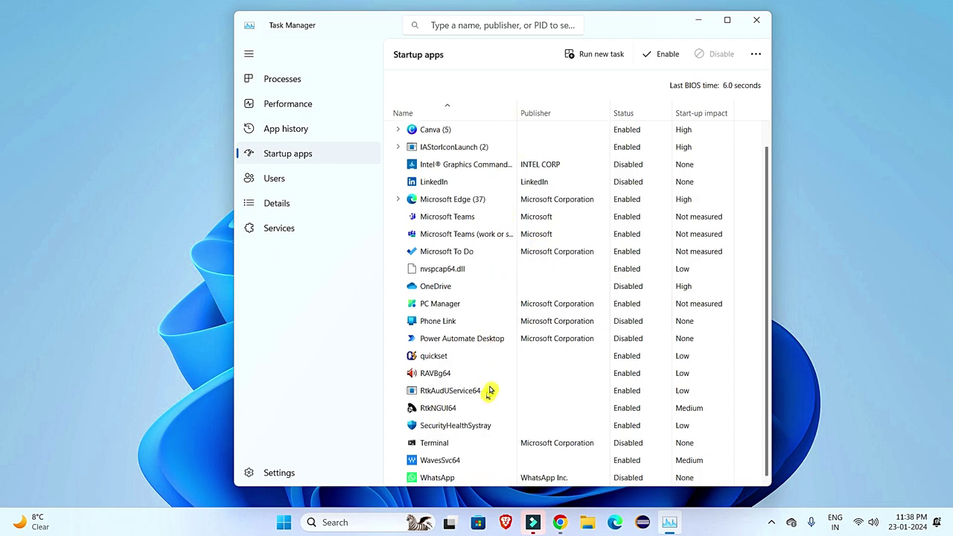
scroll(579, 213, up, 1)
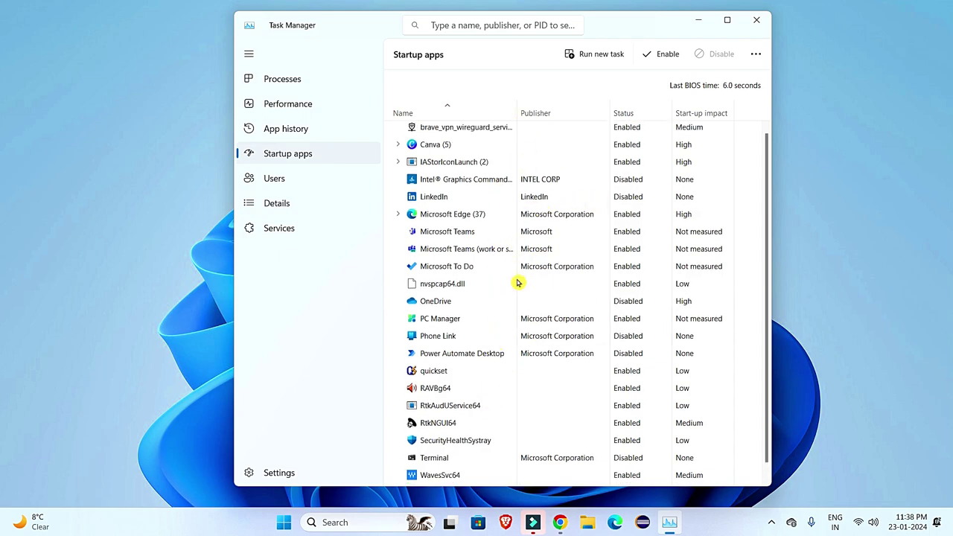
scroll(547, 379, down, 1)
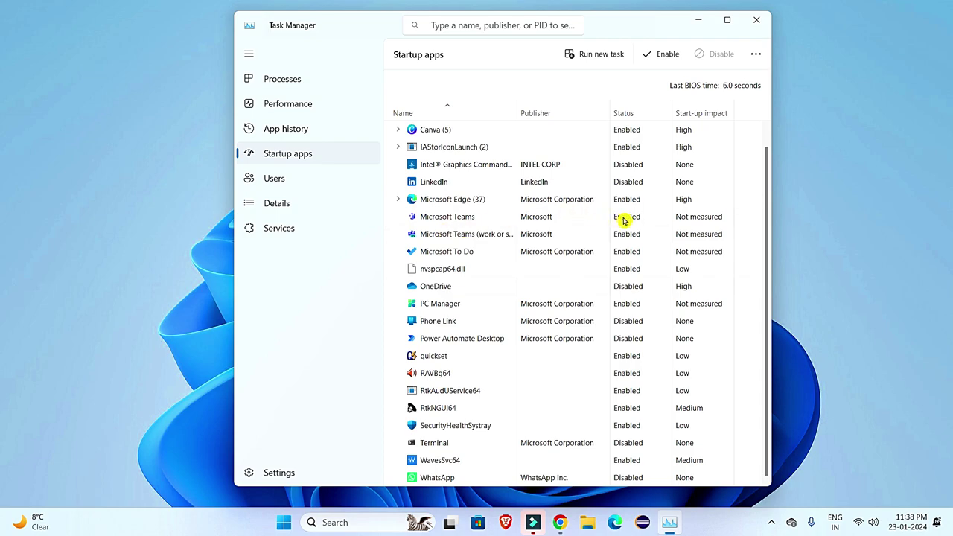
right_click(644, 224)
click(661, 231)
right_click(628, 237)
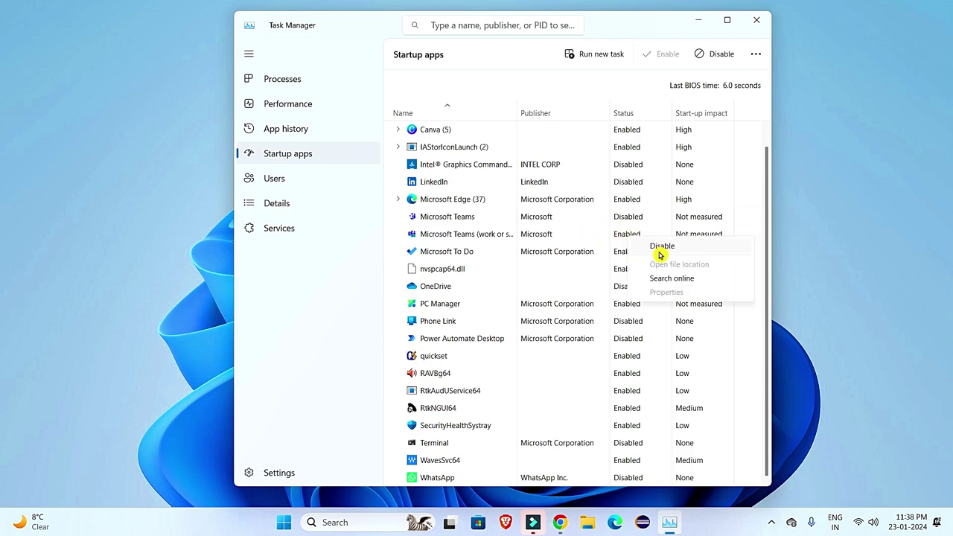
click(659, 253)
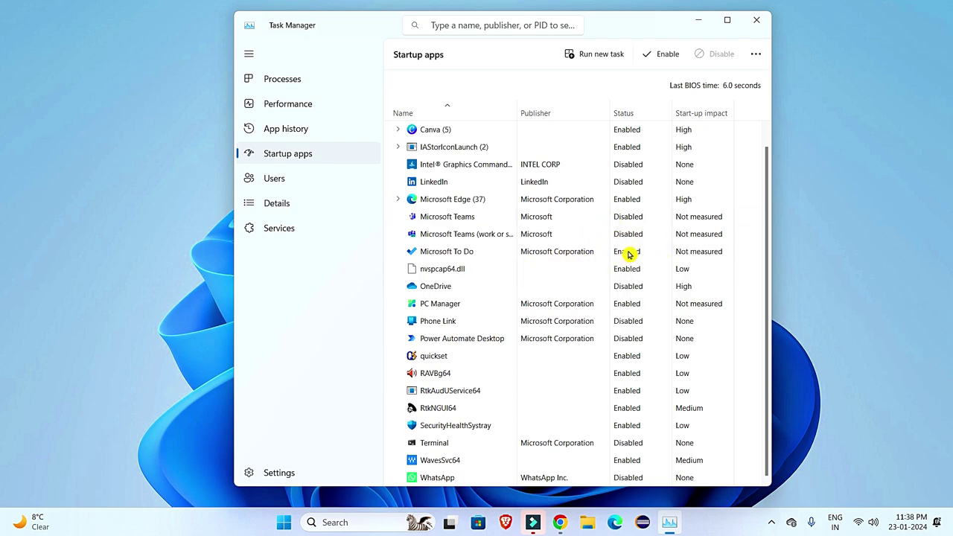
right_click(628, 254)
click(662, 263)
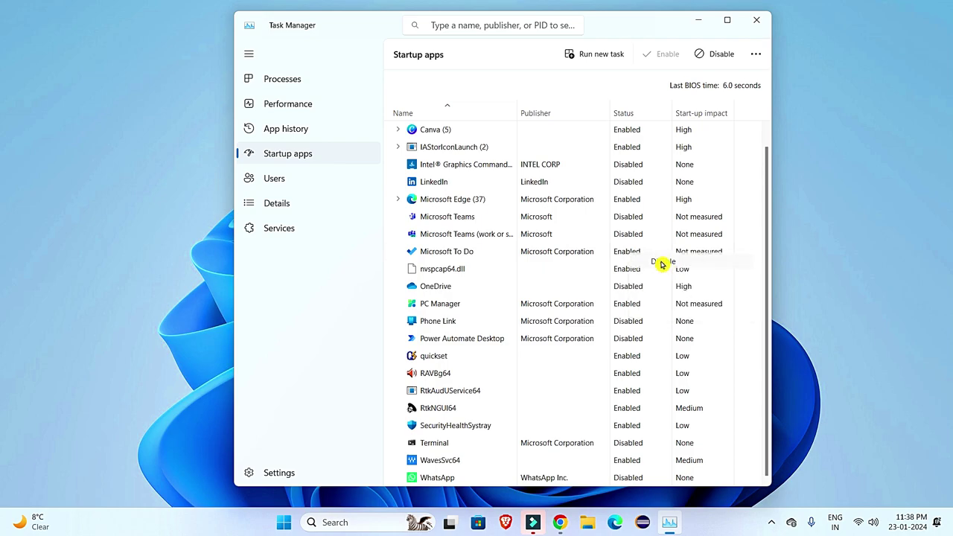
click(758, 27)
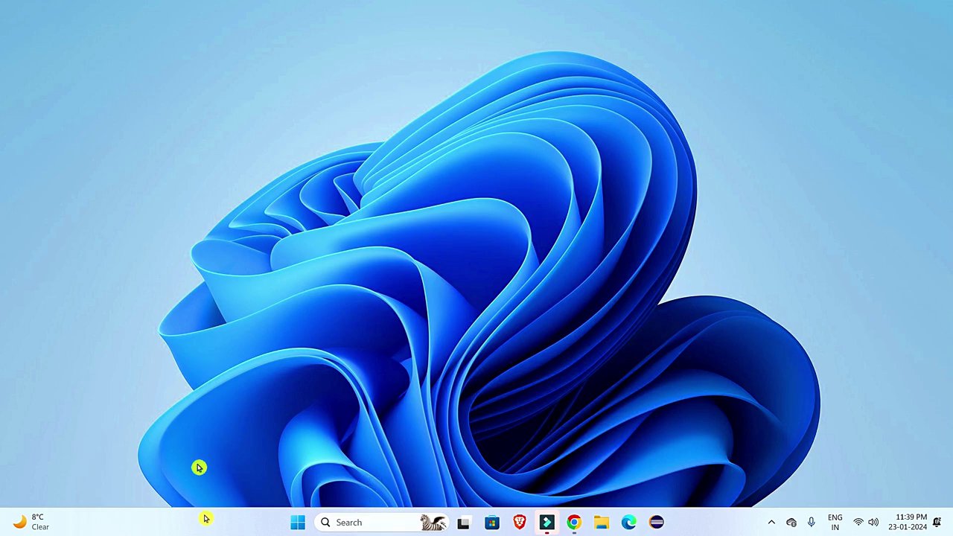
Open Settings at the Data usage page of the advanced network settings and check the per-app usage and the period filter choices.
right_click(298, 523)
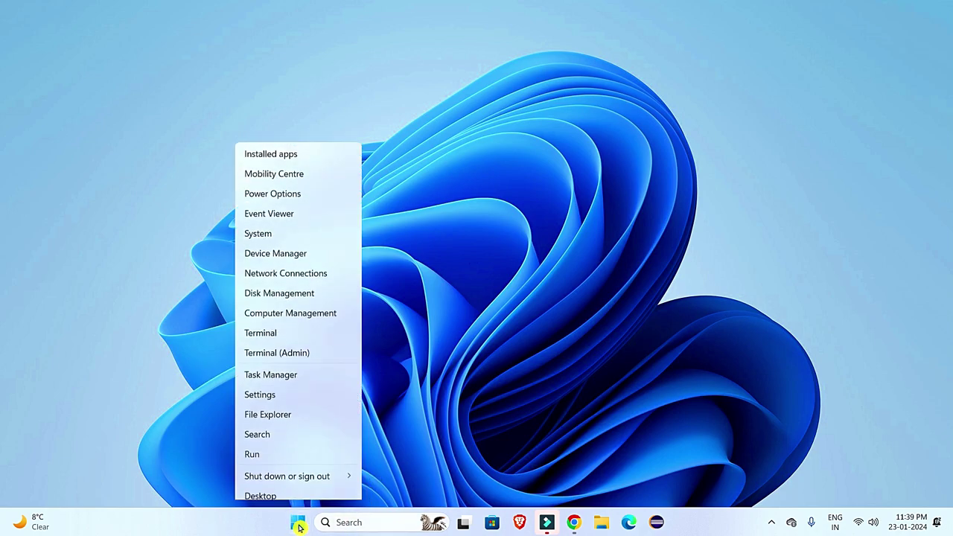
click(274, 389)
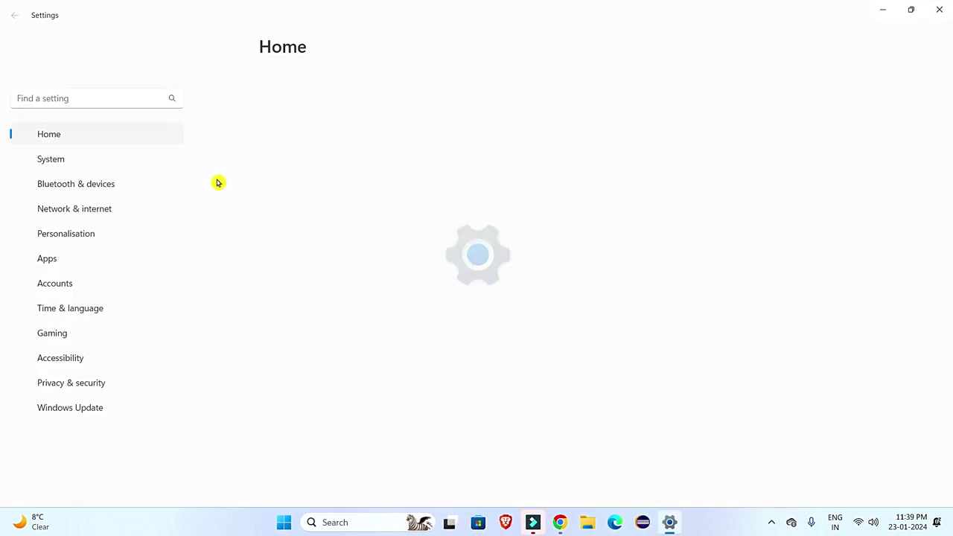
click(82, 210)
scroll(352, 355, down, 2)
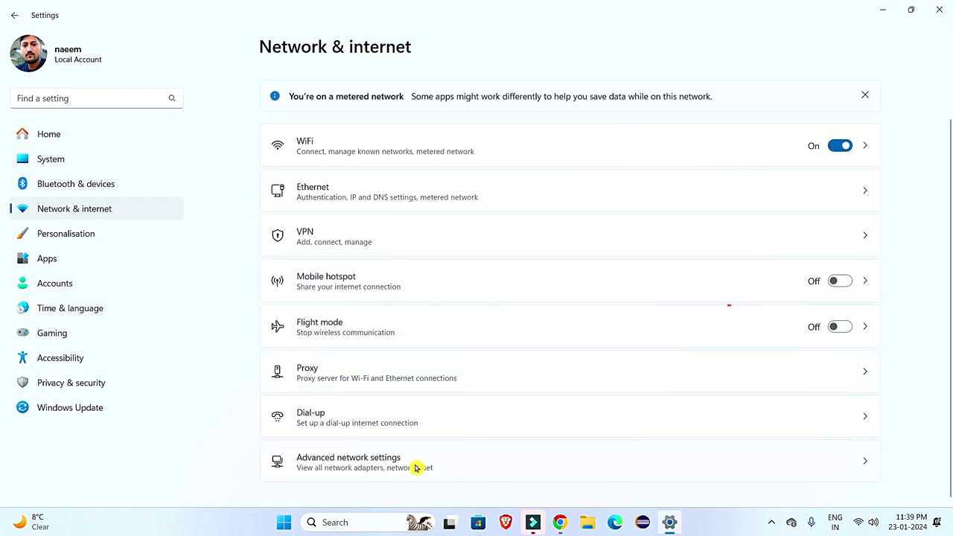
click(417, 468)
click(330, 334)
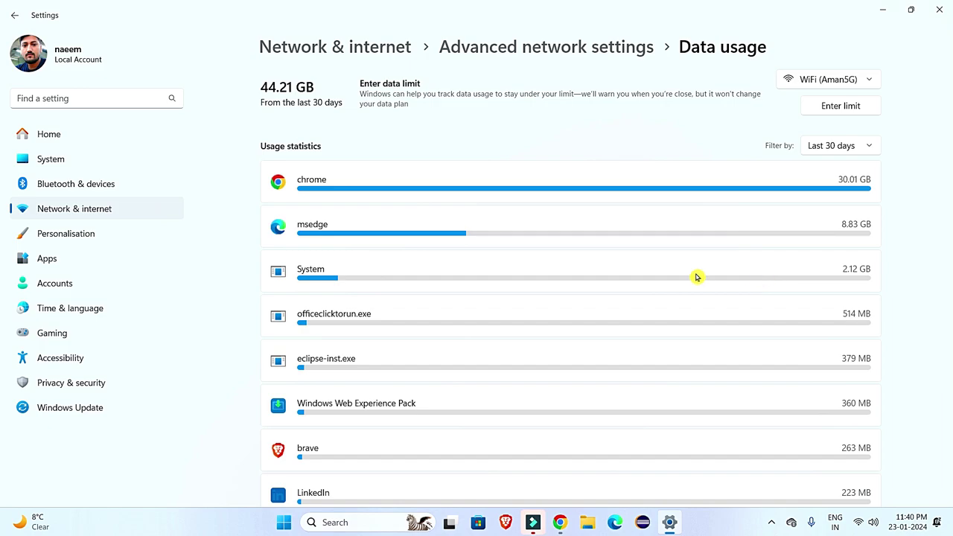
scroll(697, 277, up, 1)
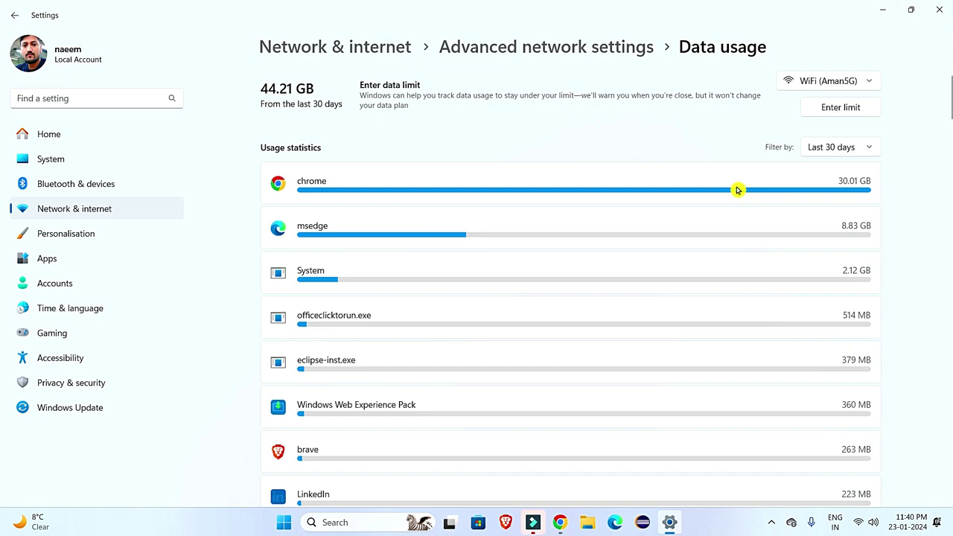
click(858, 152)
click(663, 147)
Start entering a data limit for the WiFi network, trying the Weekly limit type and switching it to Daily.
click(849, 108)
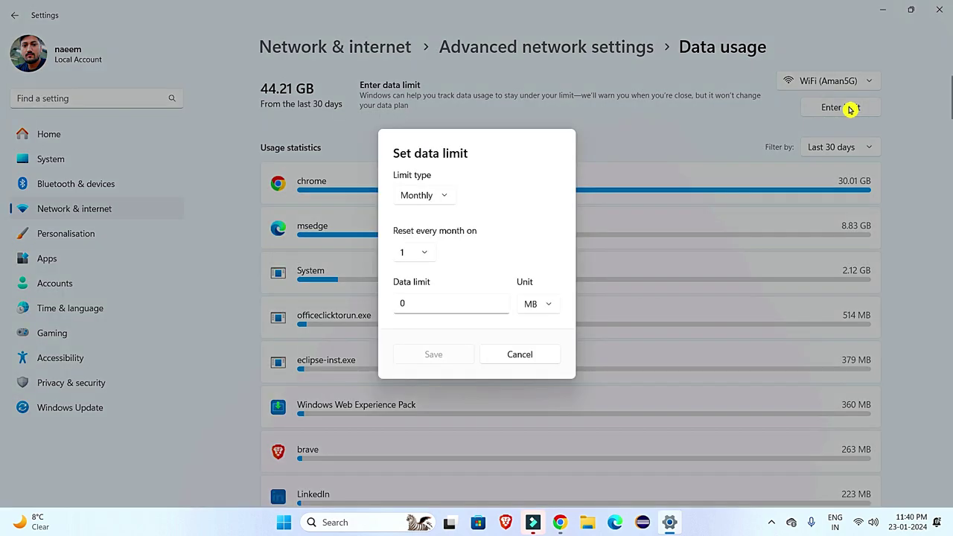
click(438, 199)
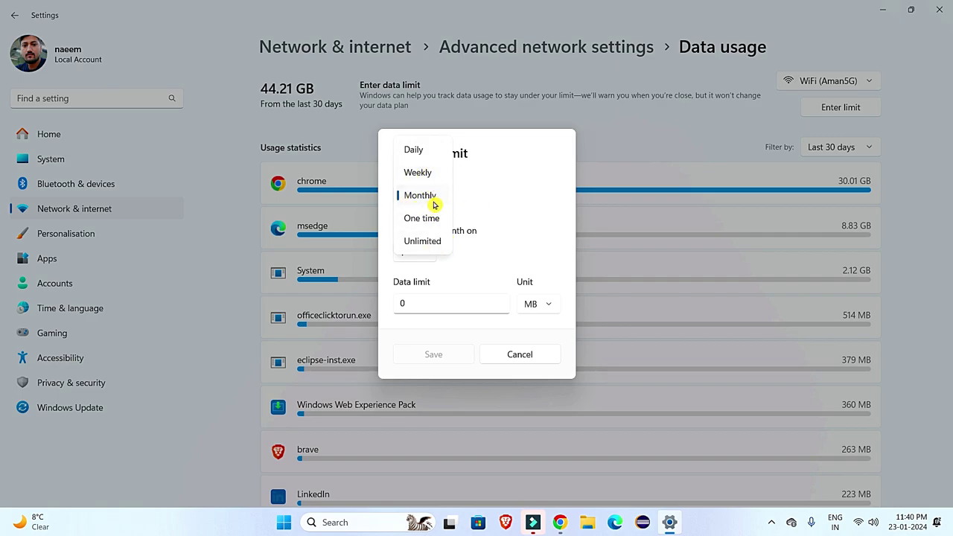
click(426, 175)
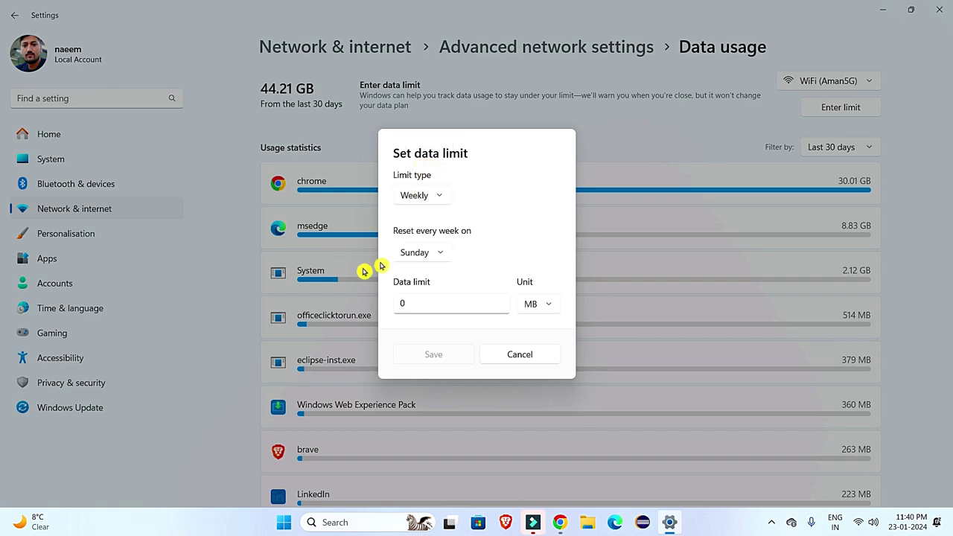
click(436, 199)
click(426, 173)
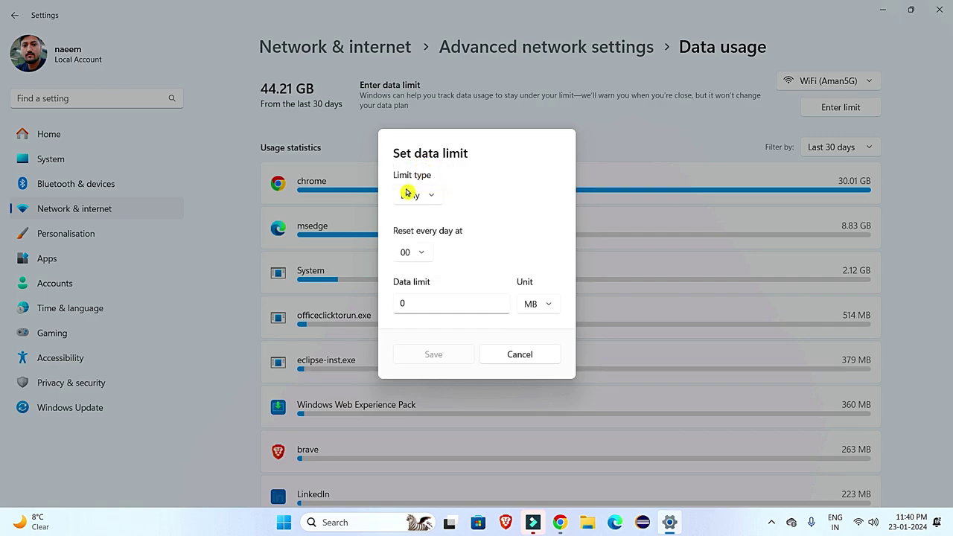
Try a data limit of 3 GB, change it to 2 GB, and cancel the data limit without saving.
click(425, 304)
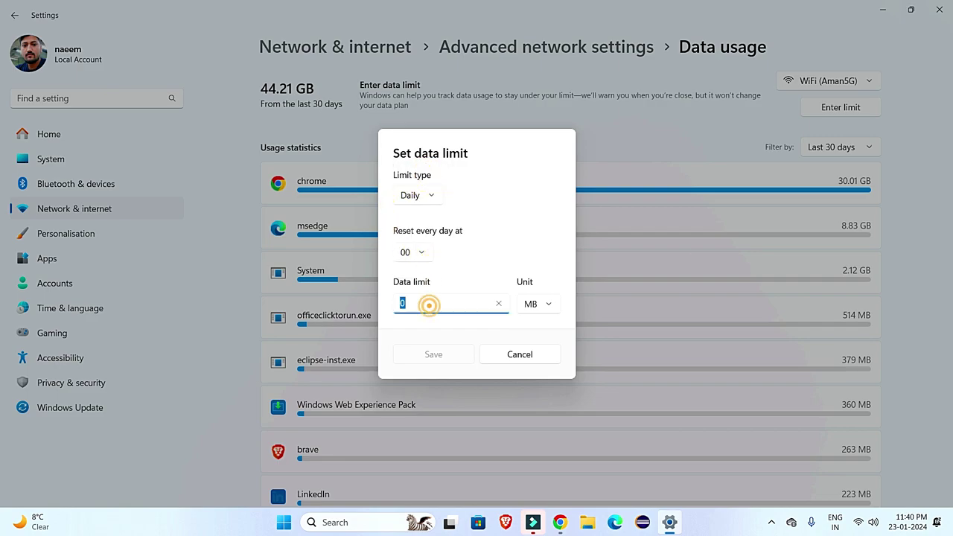
click(546, 309)
click(547, 328)
click(462, 304)
text(3)
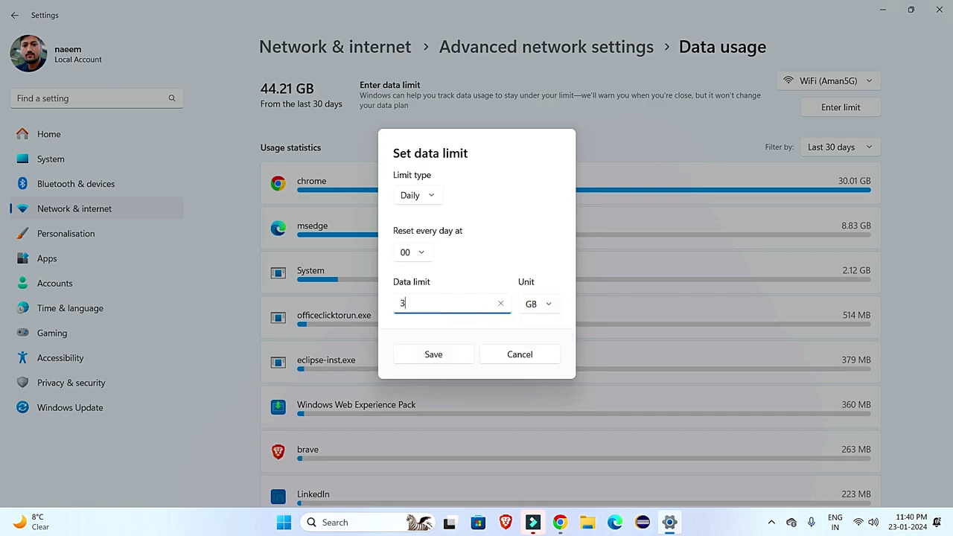
key(BackSpace)
text(2)
click(534, 363)
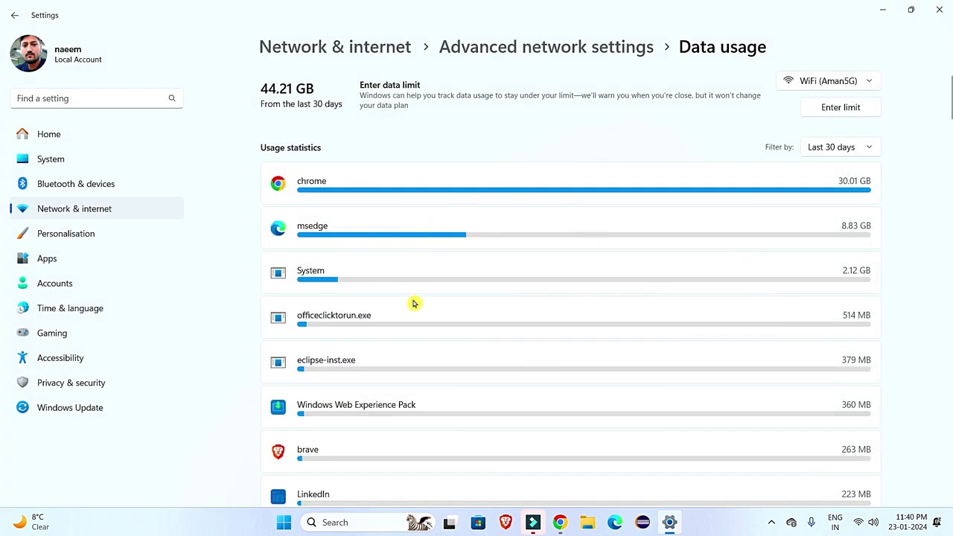
Look through the per-app data usage list, view the Game Bar options in the Gaming settings, and close Settings.
scroll(415, 303, down, 20)
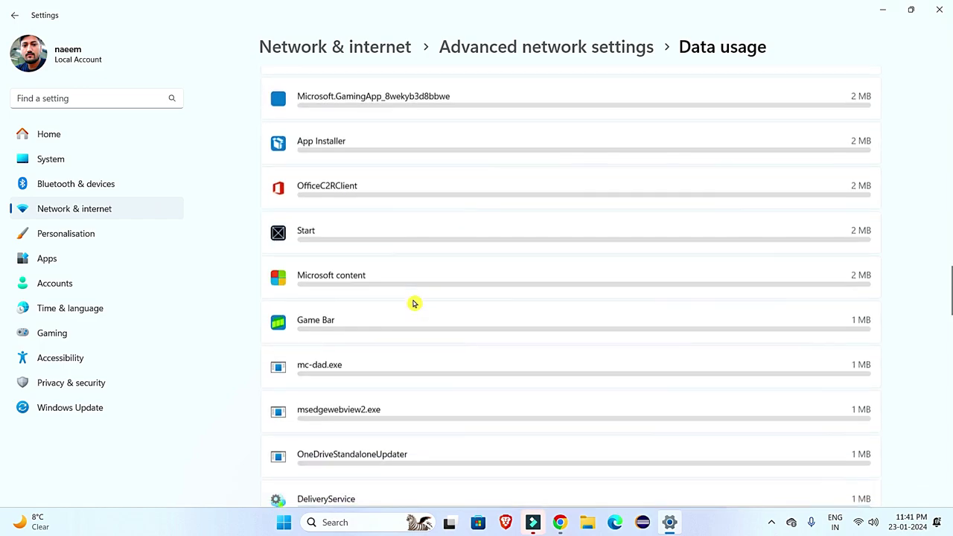
scroll(415, 303, up, 20)
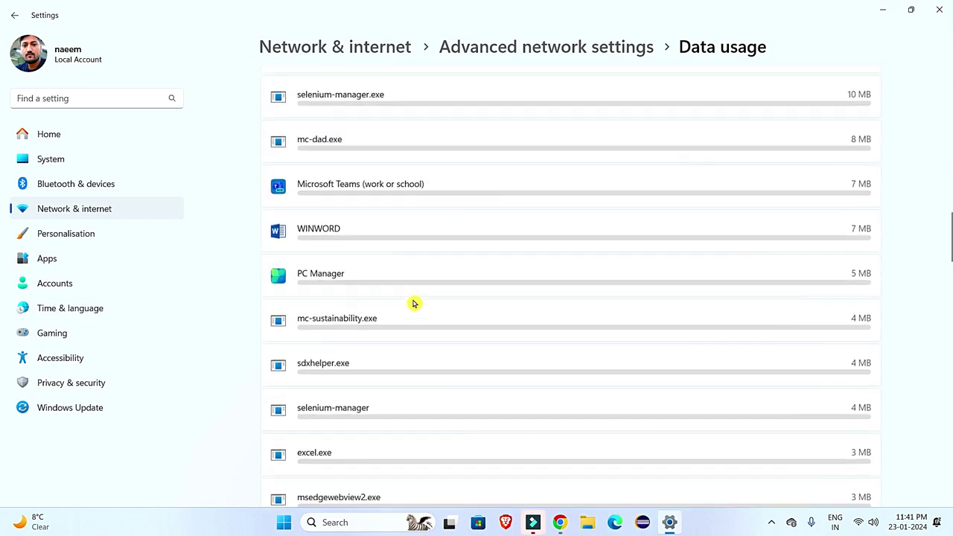
click(70, 334)
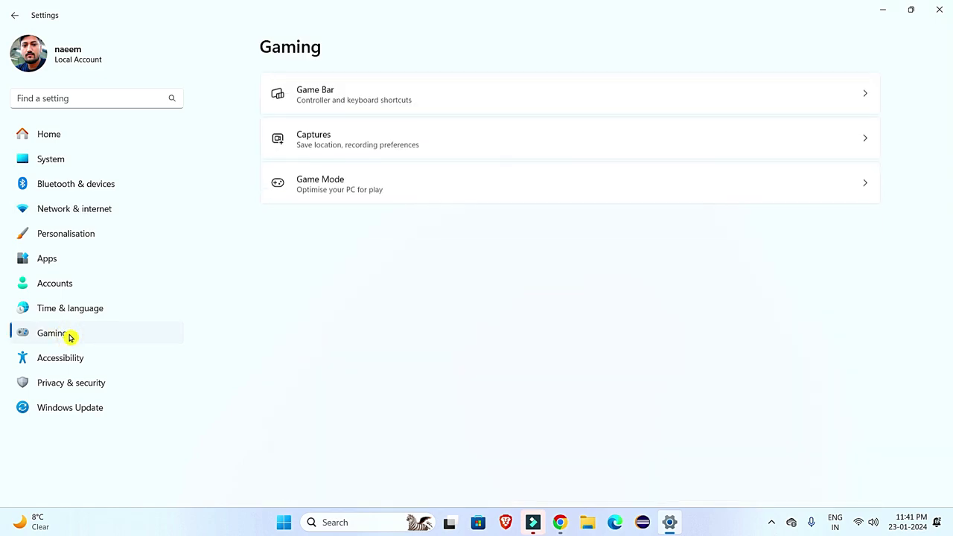
click(362, 200)
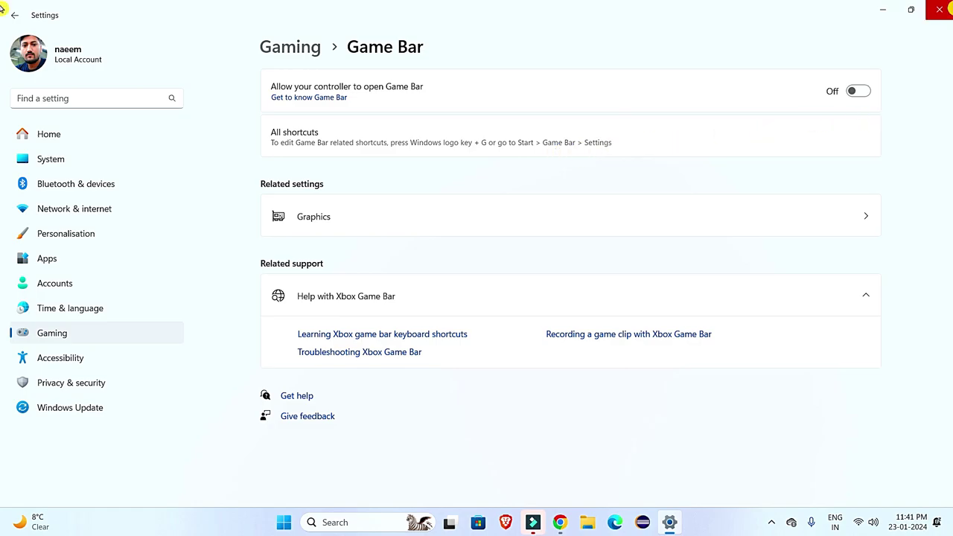
click(949, 9)
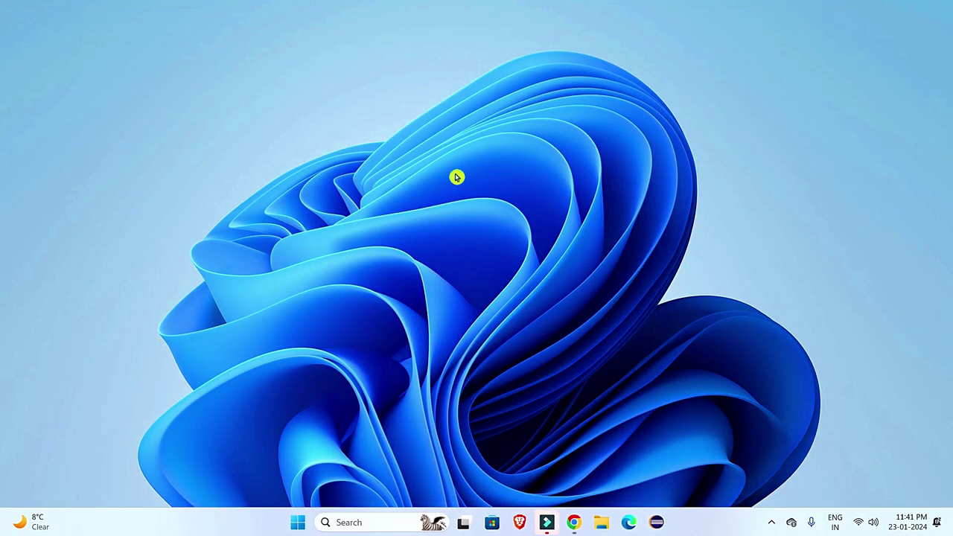